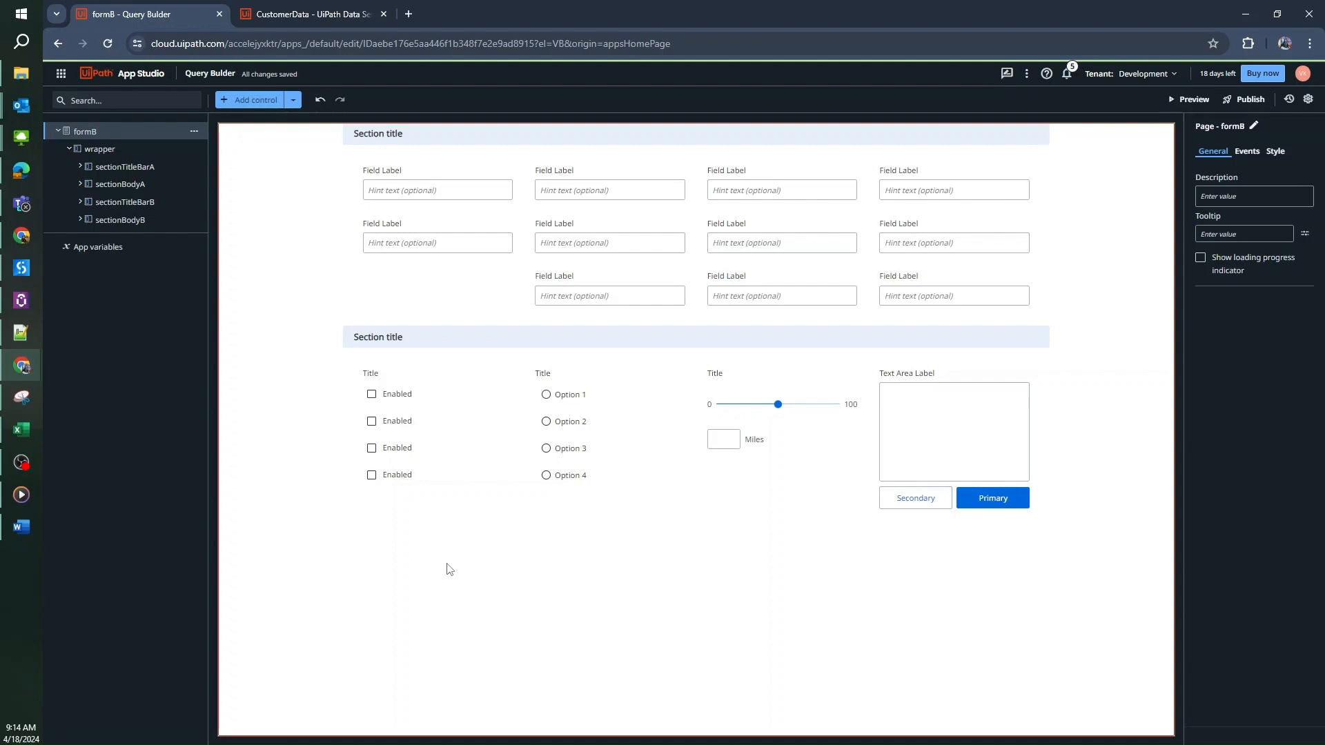
# Switch from the formB designer to the Data Service entities list
pyautogui.click(305, 10)
# Check CustomerData's field definitions and its three records, then go back to the formB designer
pyautogui.click(121, 108)
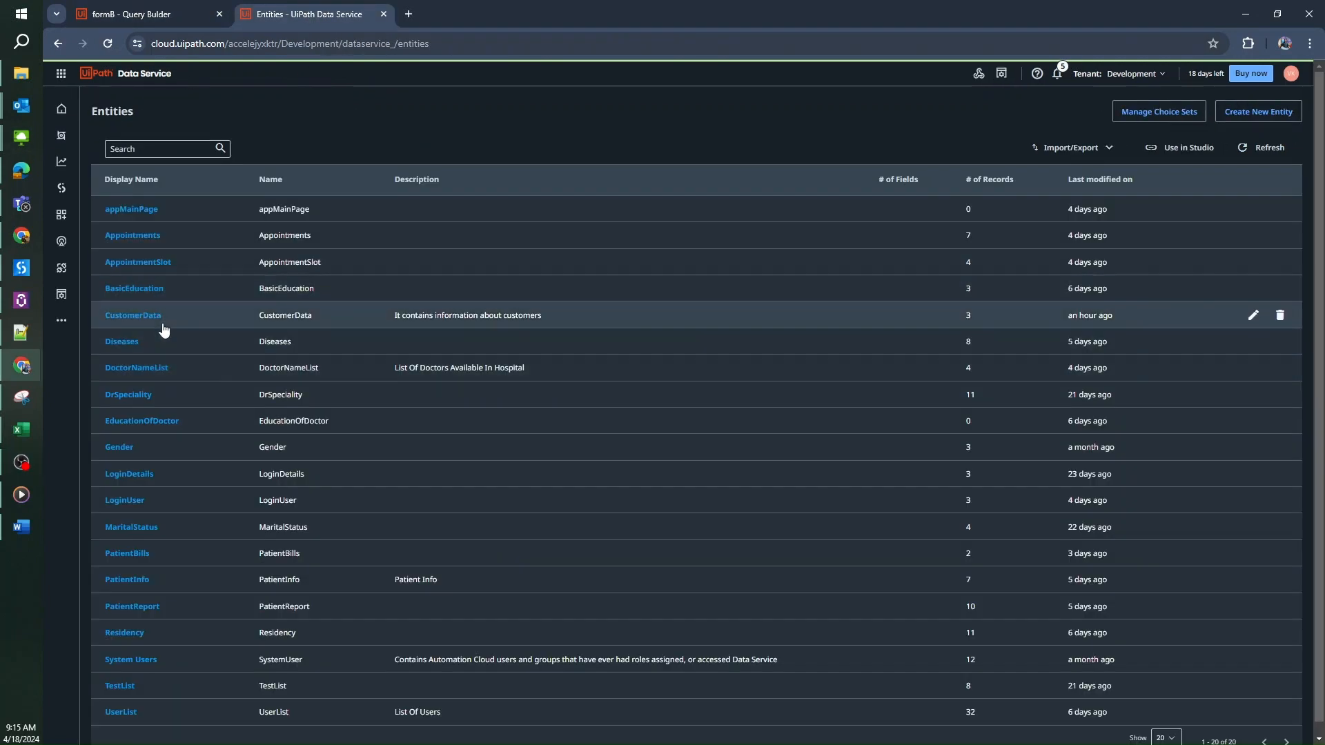
pyautogui.click(121, 321)
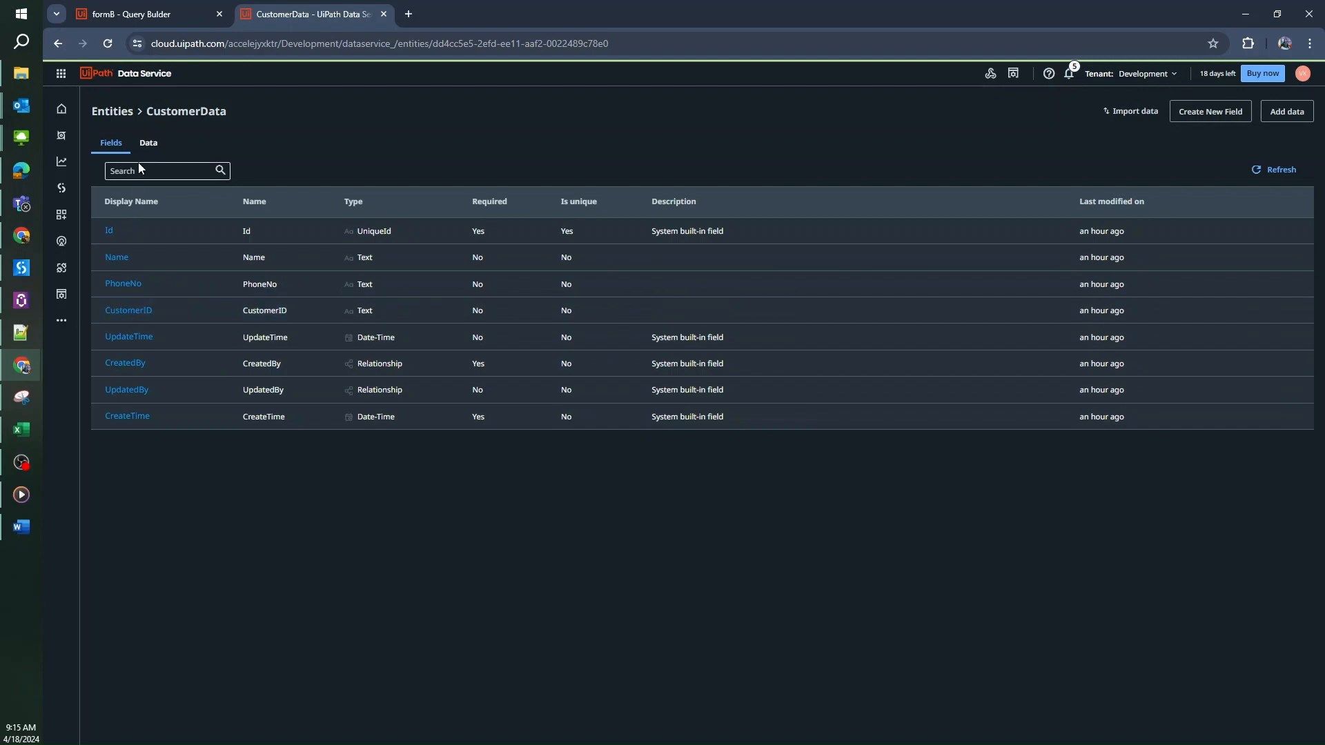
pyautogui.click(148, 143)
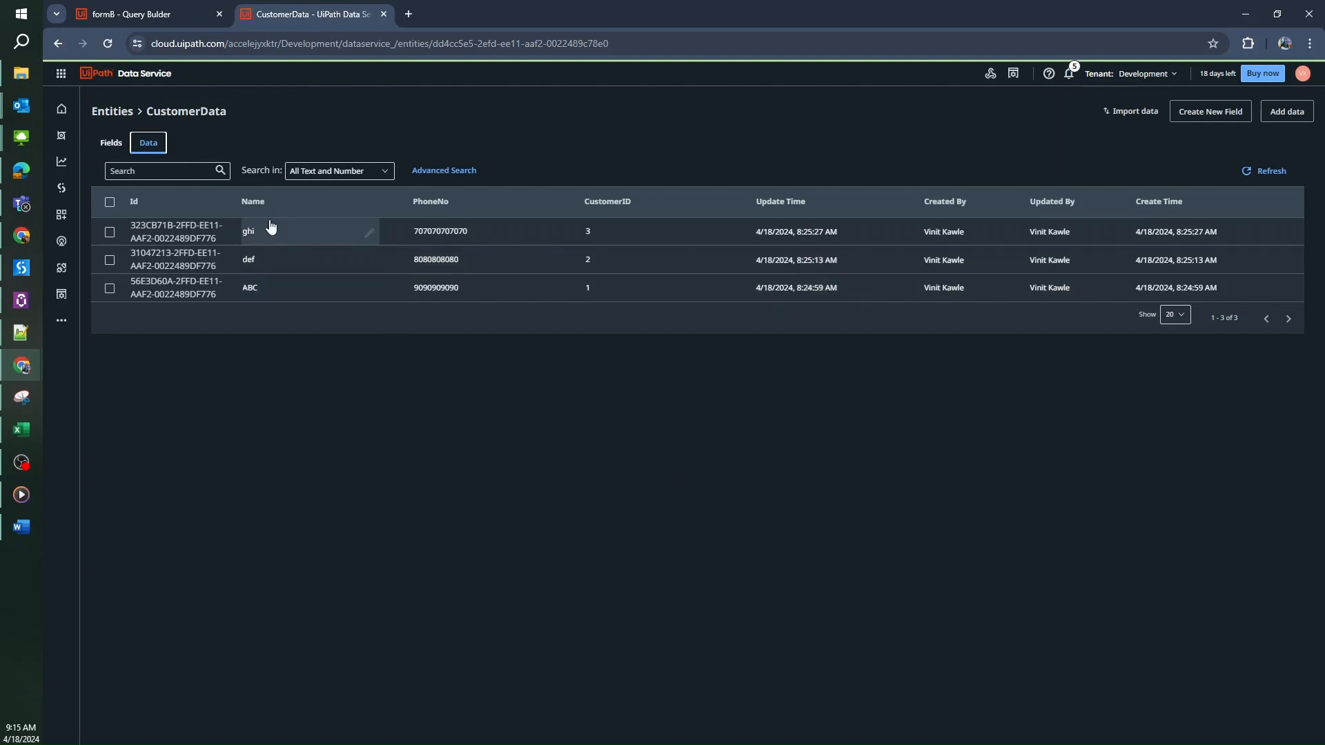
pyautogui.click(168, 25)
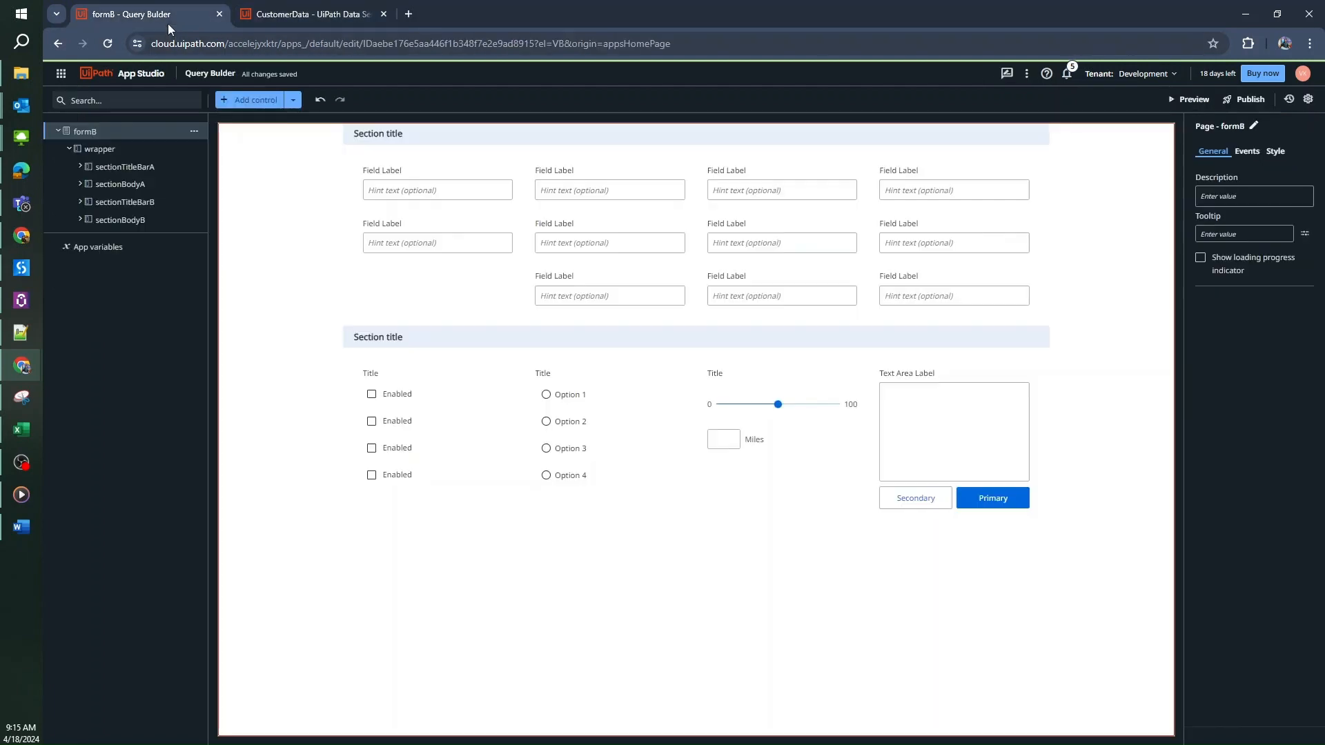
# Show the control library (Input, Display, Containers, Icons) and the 'Add to the app' menu
pyautogui.click(396, 288)
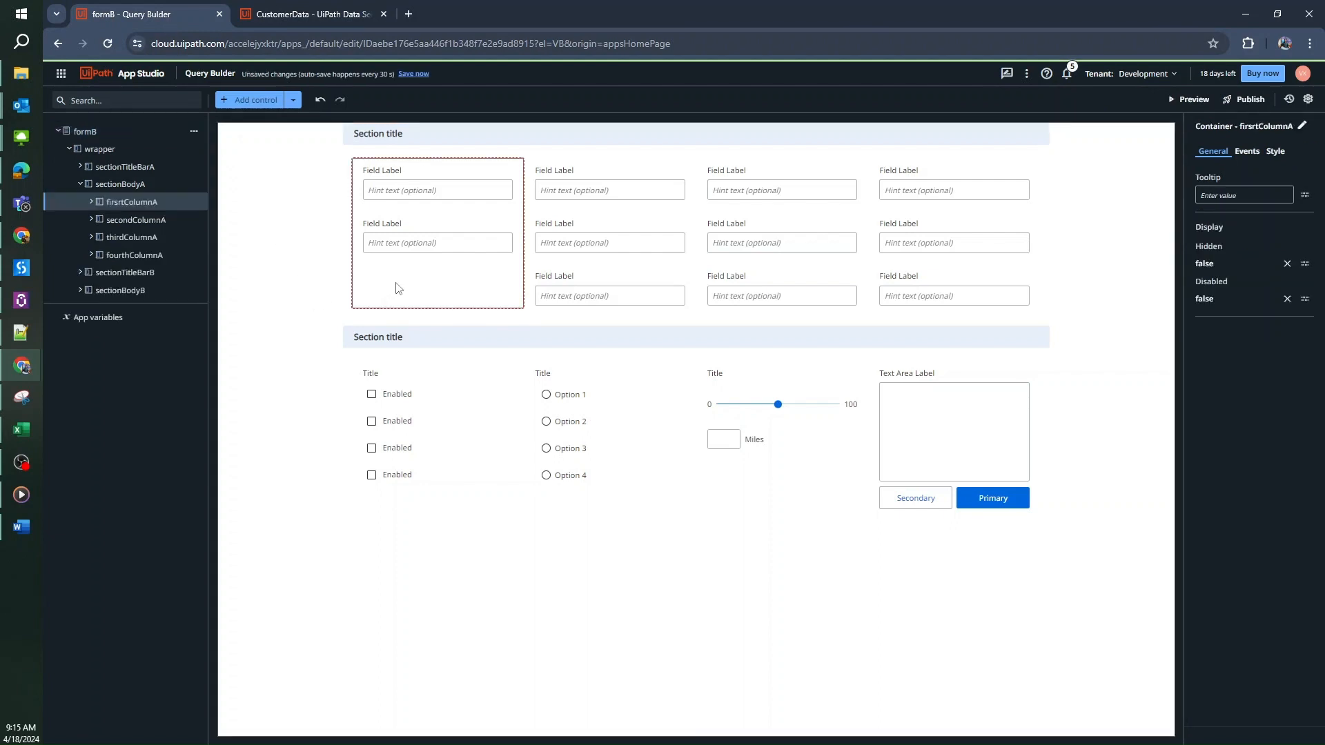
pyautogui.click(227, 105)
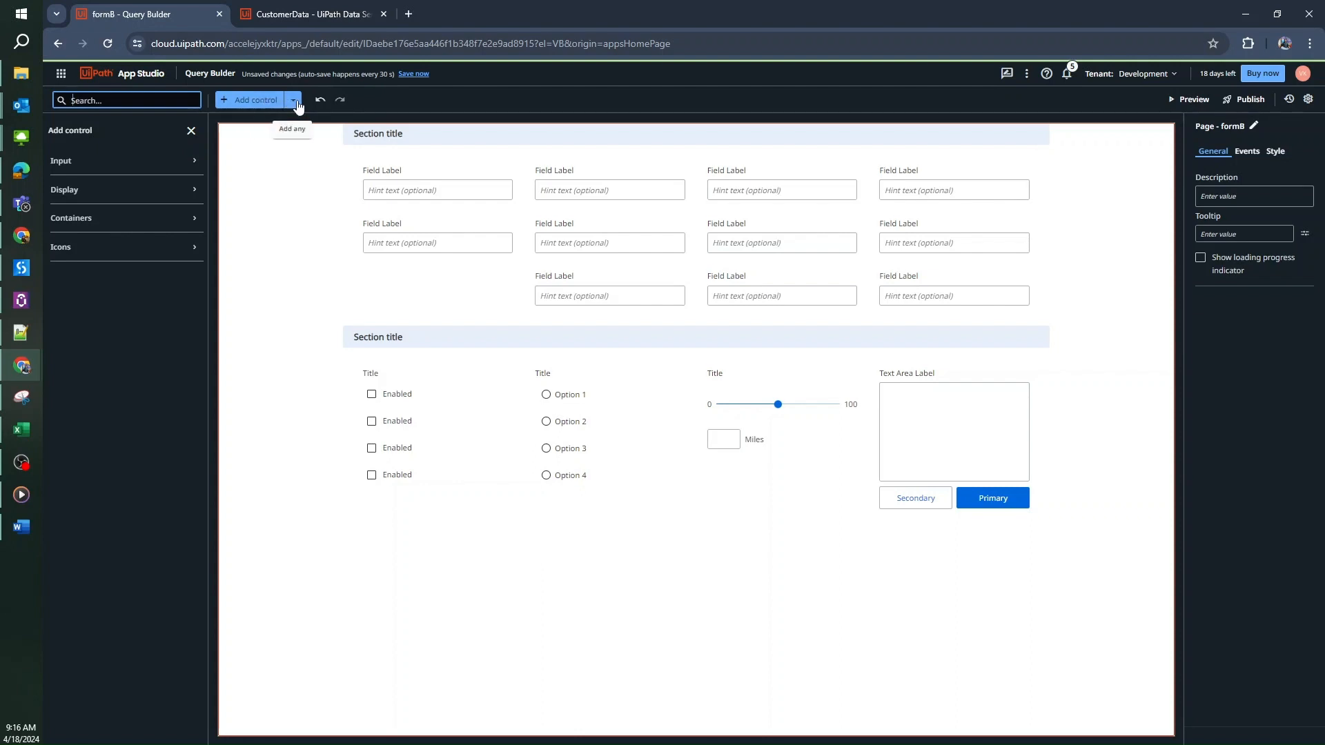
pyautogui.click(292, 102)
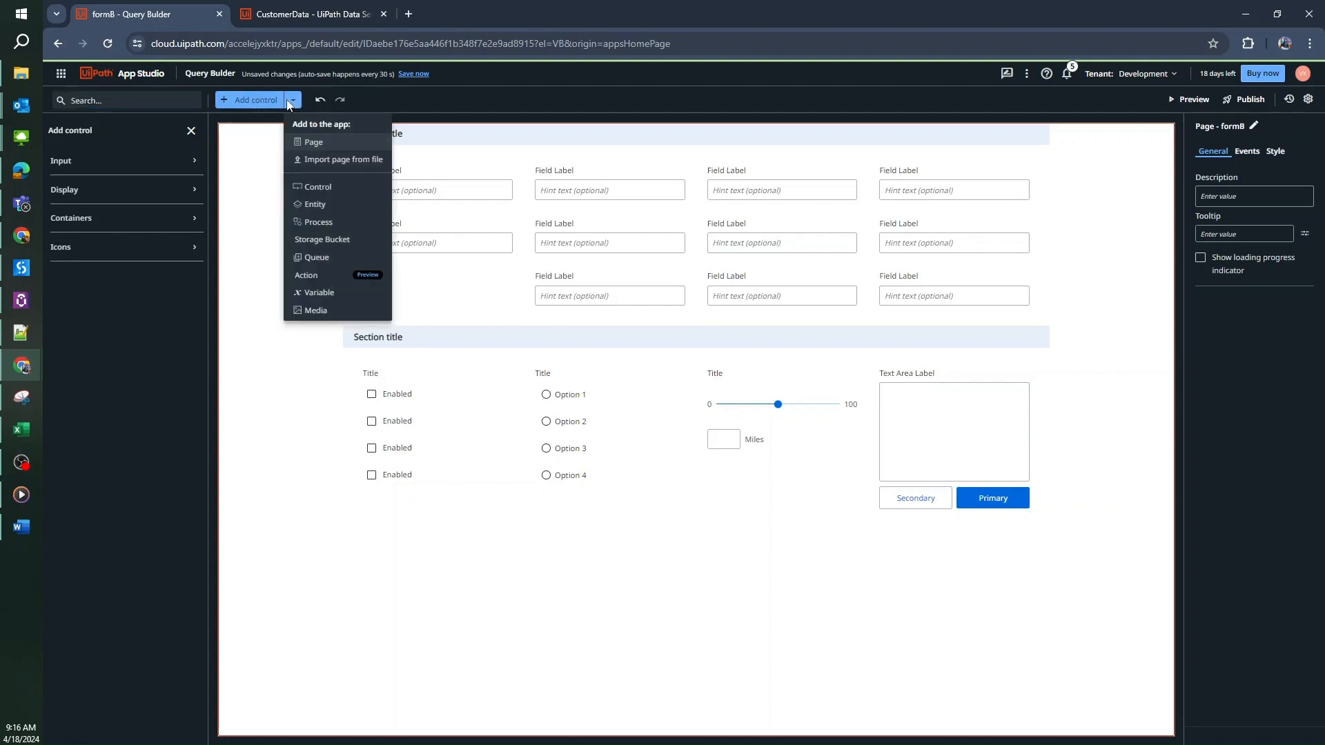
# Add the CustomerData entity from the Development tenant to the app
pyautogui.click(328, 211)
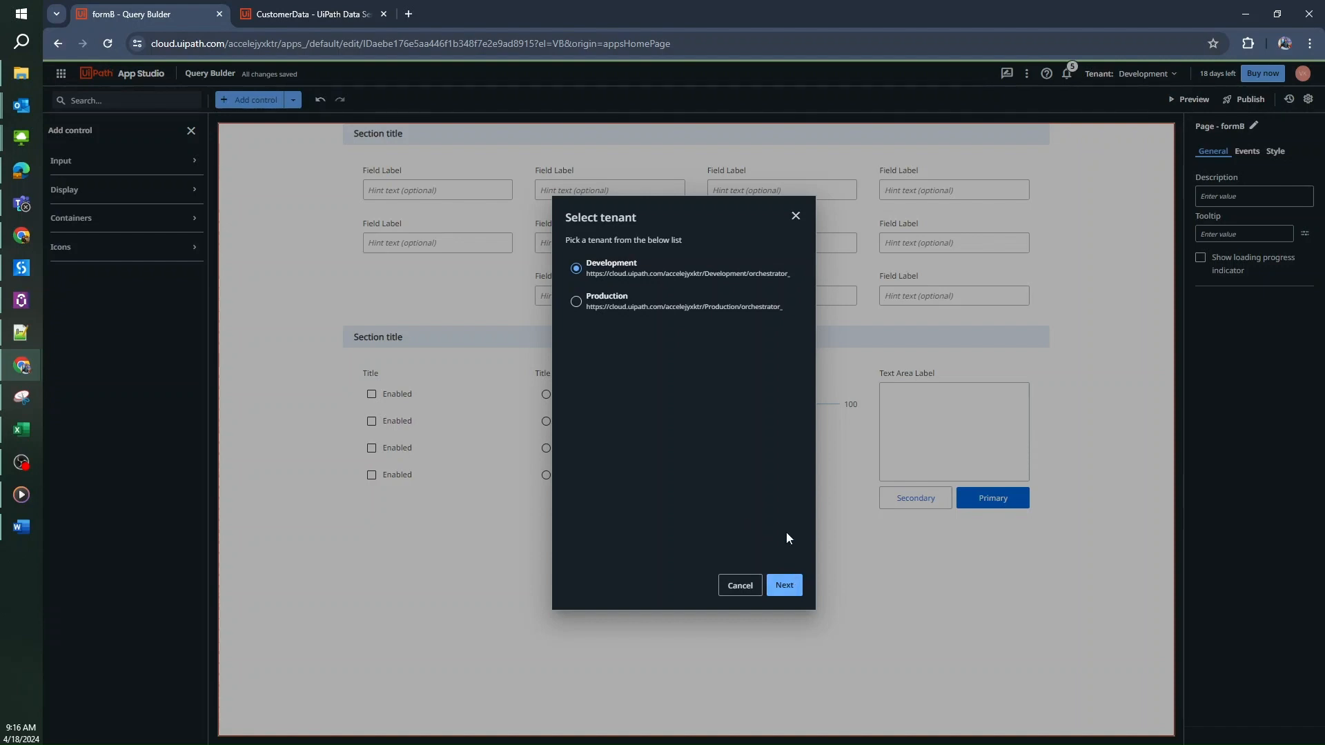
pyautogui.click(792, 588)
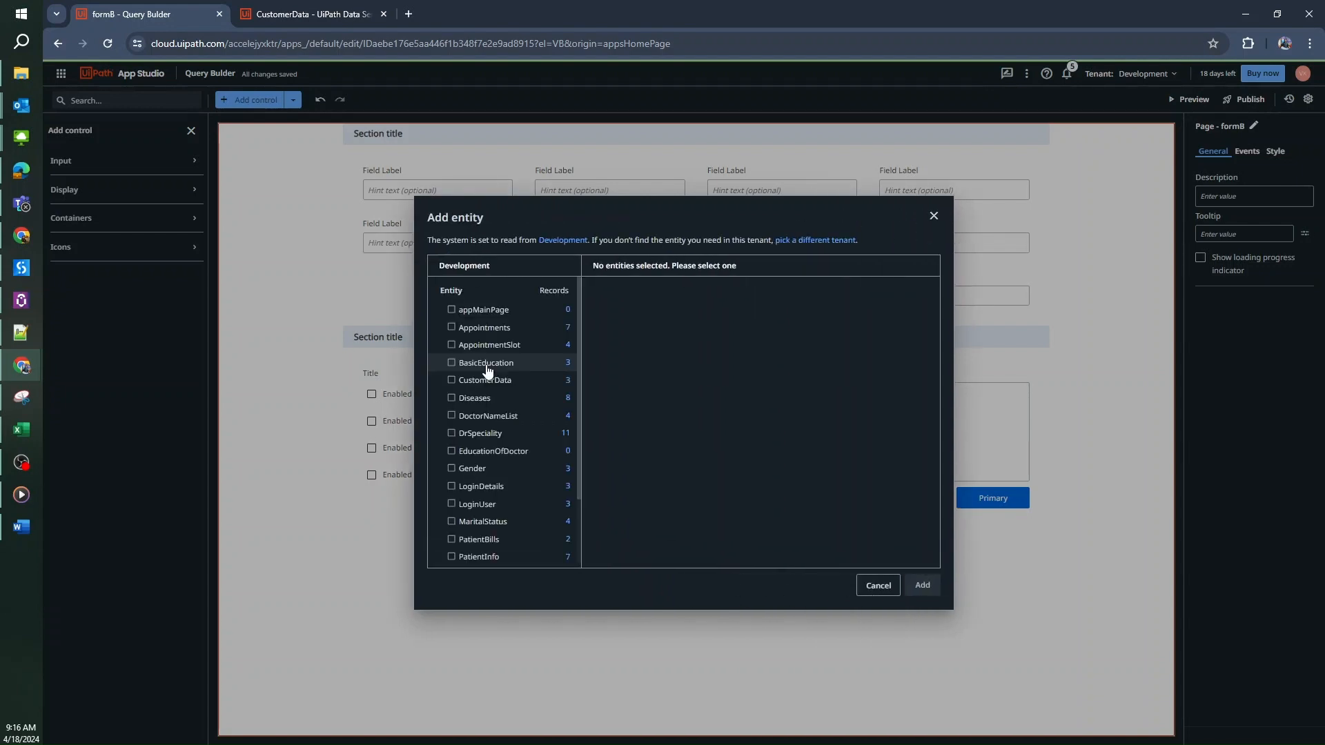
pyautogui.click(452, 380)
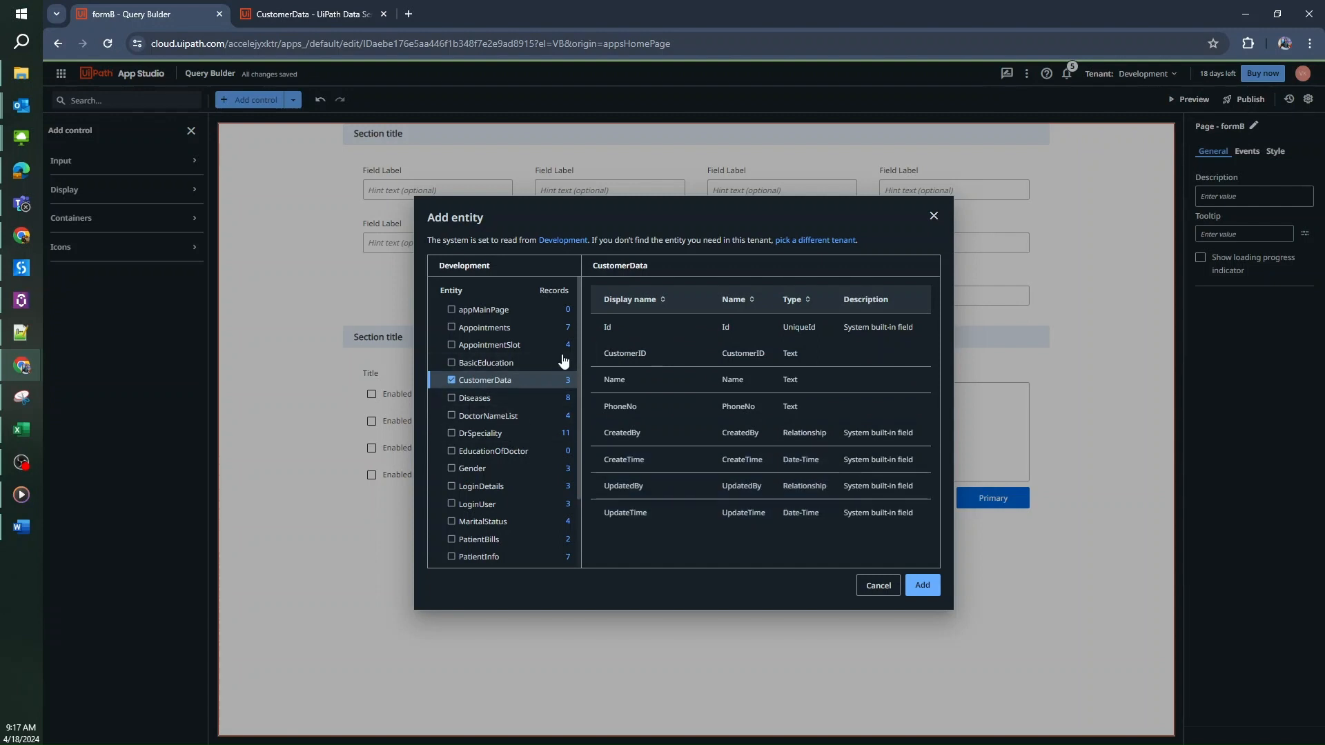
pyautogui.click(922, 586)
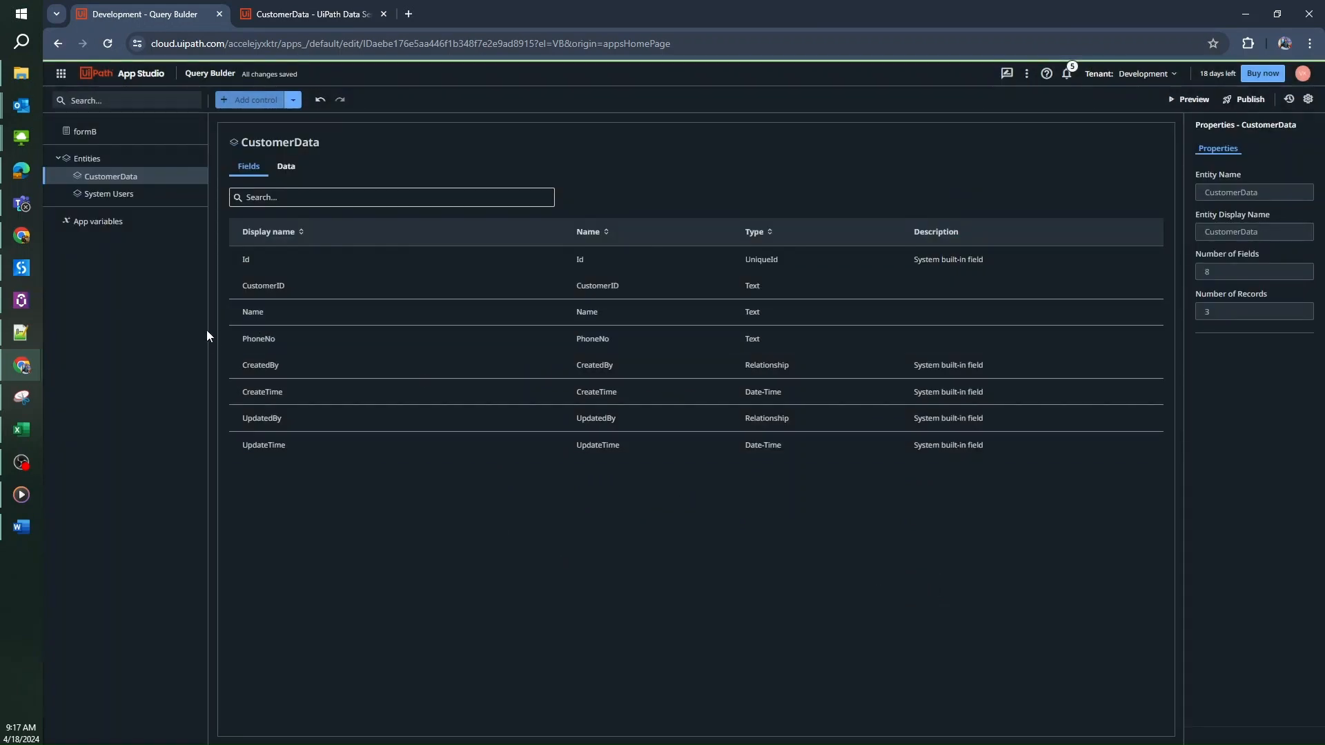
# View CustomerData's three records on the in-app entity's Data tab, then reopen formB
pyautogui.click(288, 176)
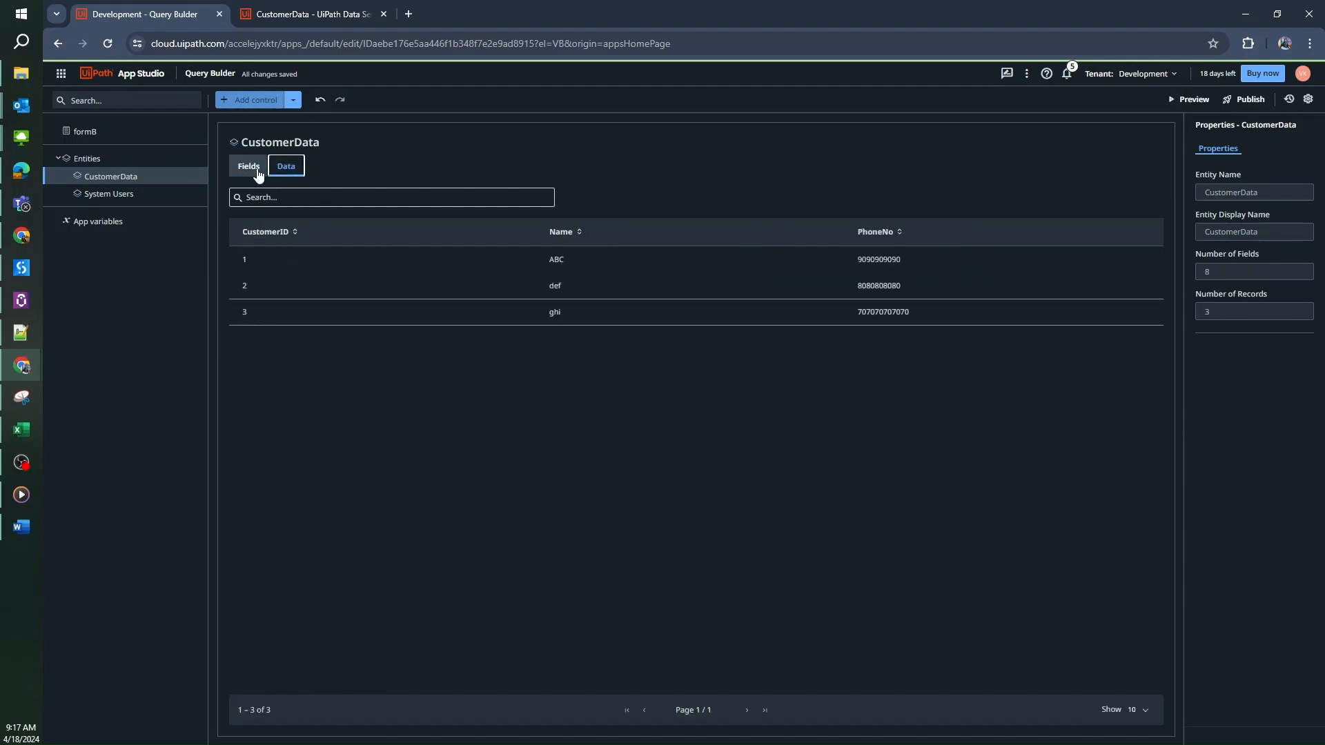
pyautogui.click(259, 173)
pyautogui.click(291, 173)
pyautogui.click(160, 133)
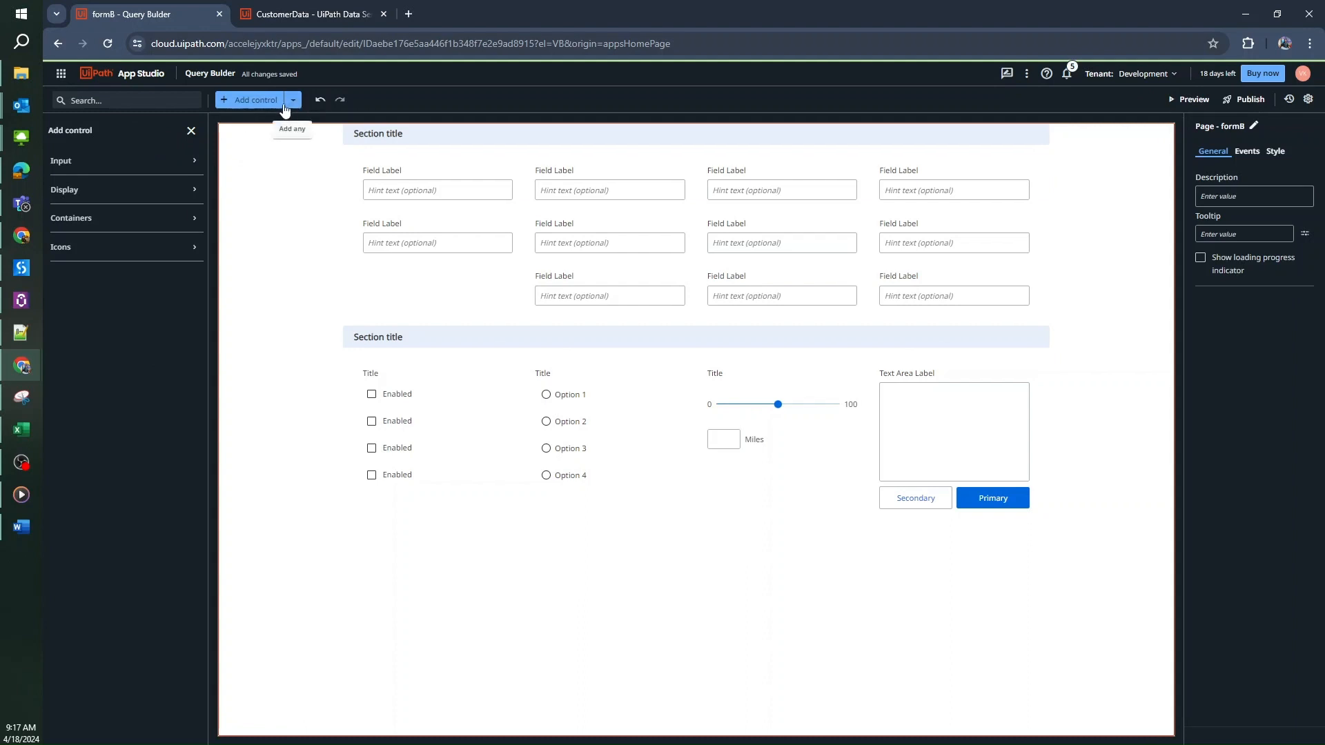
# Drag a Table control from the Display controls to the bottom of formB
pyautogui.click(169, 198)
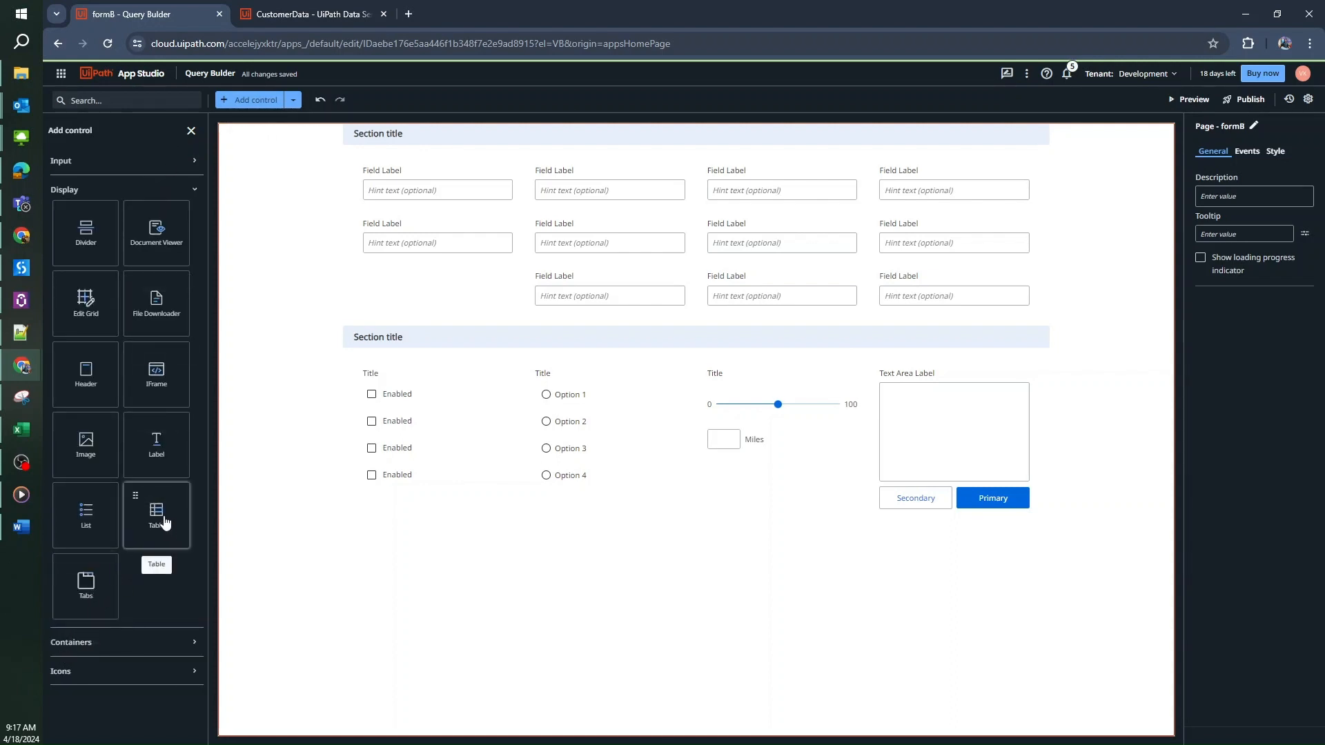
pyautogui.moveTo(163, 521); pyautogui.dragTo(475, 560)
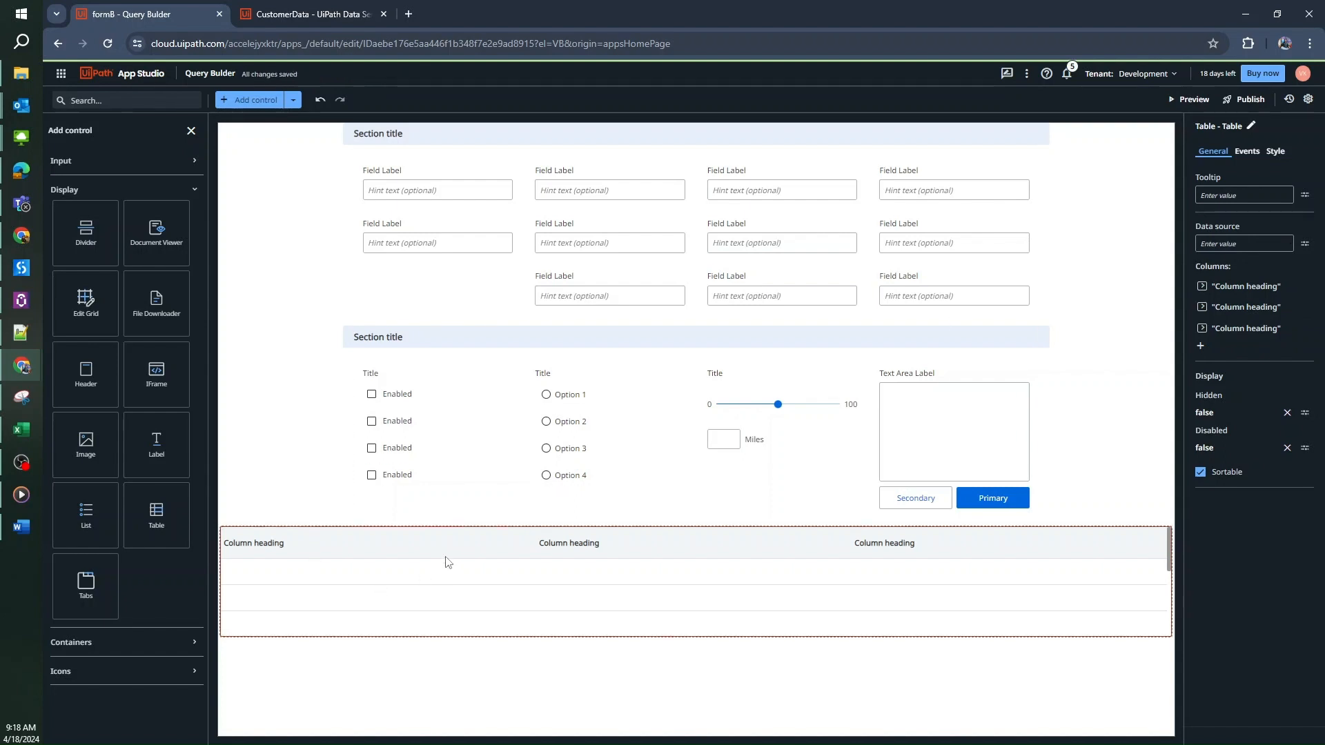
# Bind the table through the Query builder to the CustomerData entity
pyautogui.click(1304, 248)
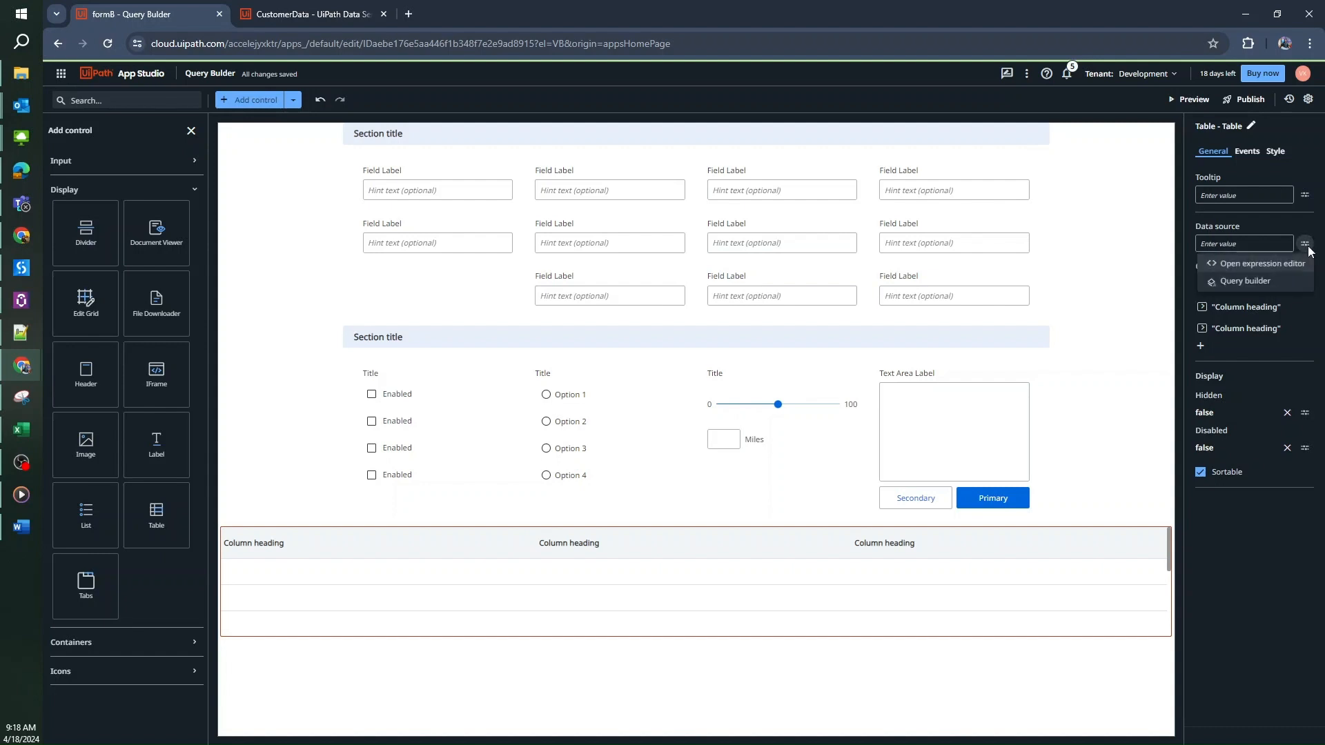
pyautogui.click(1263, 283)
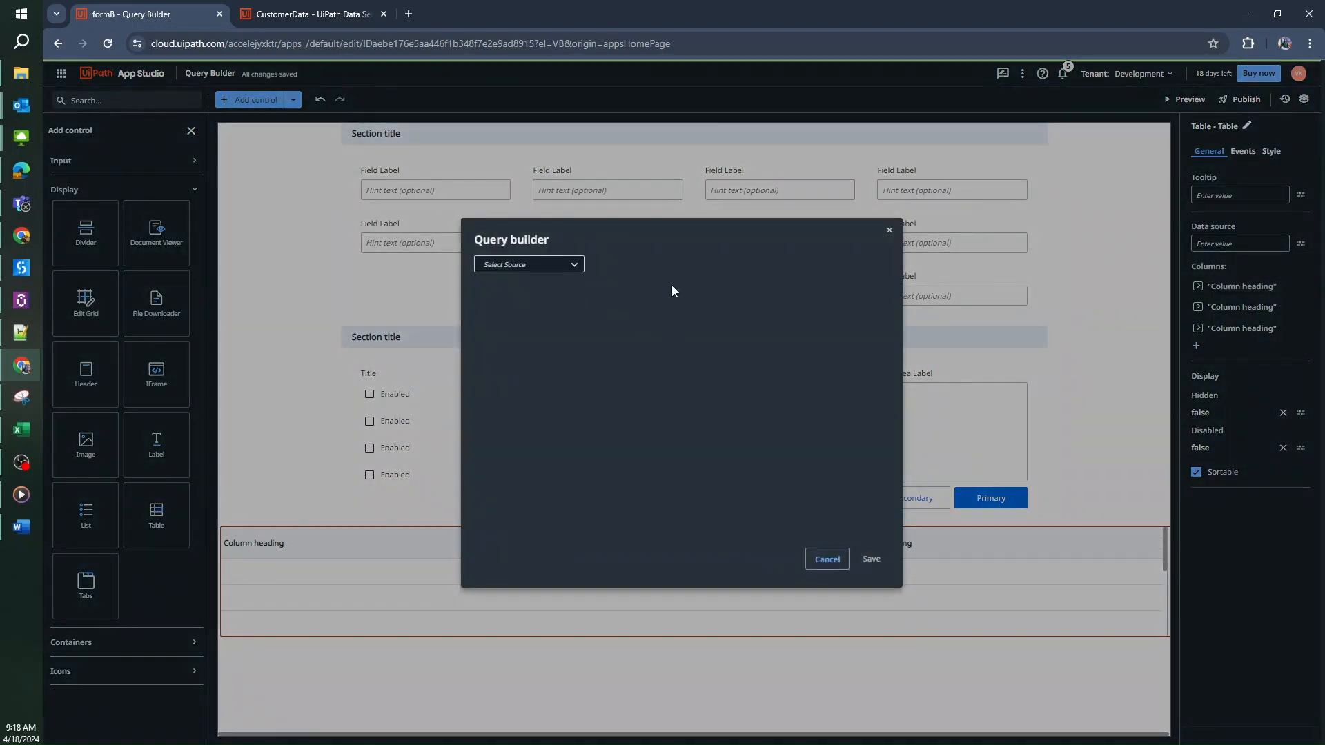
pyautogui.click(574, 266)
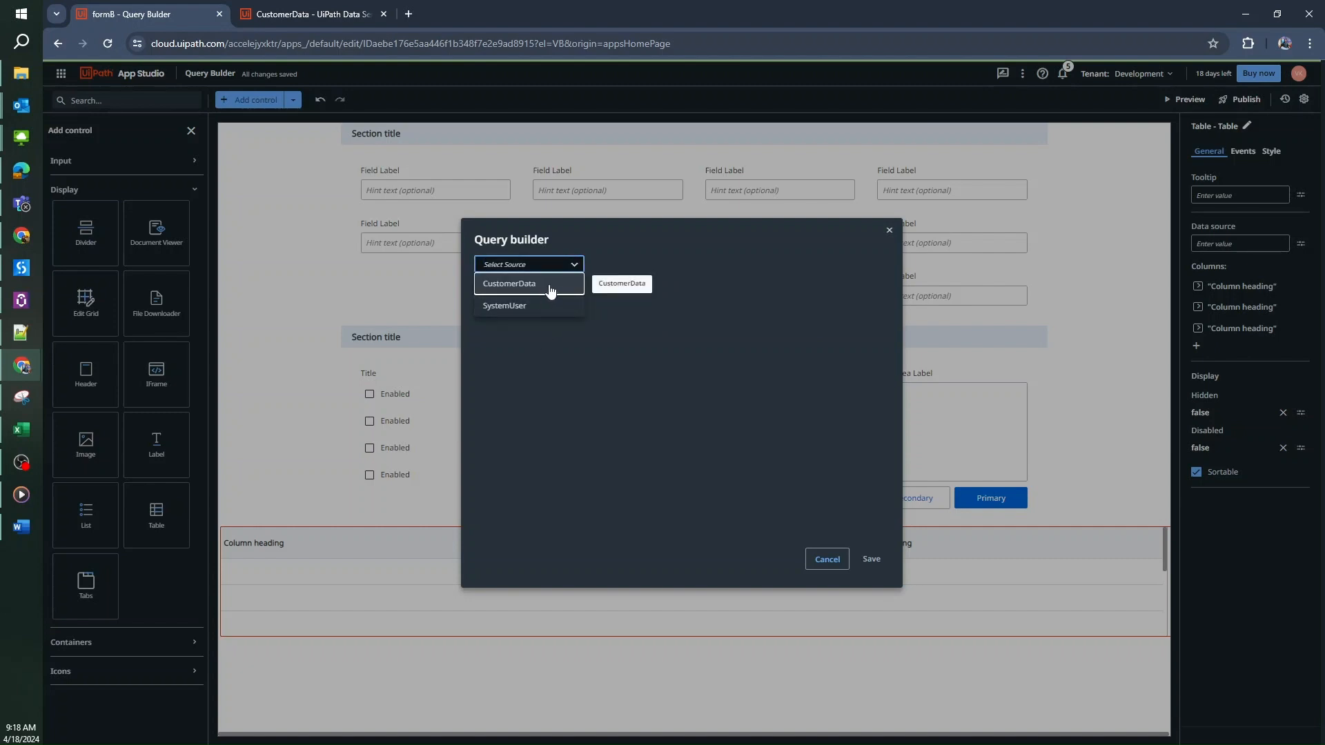
pyautogui.click(549, 287)
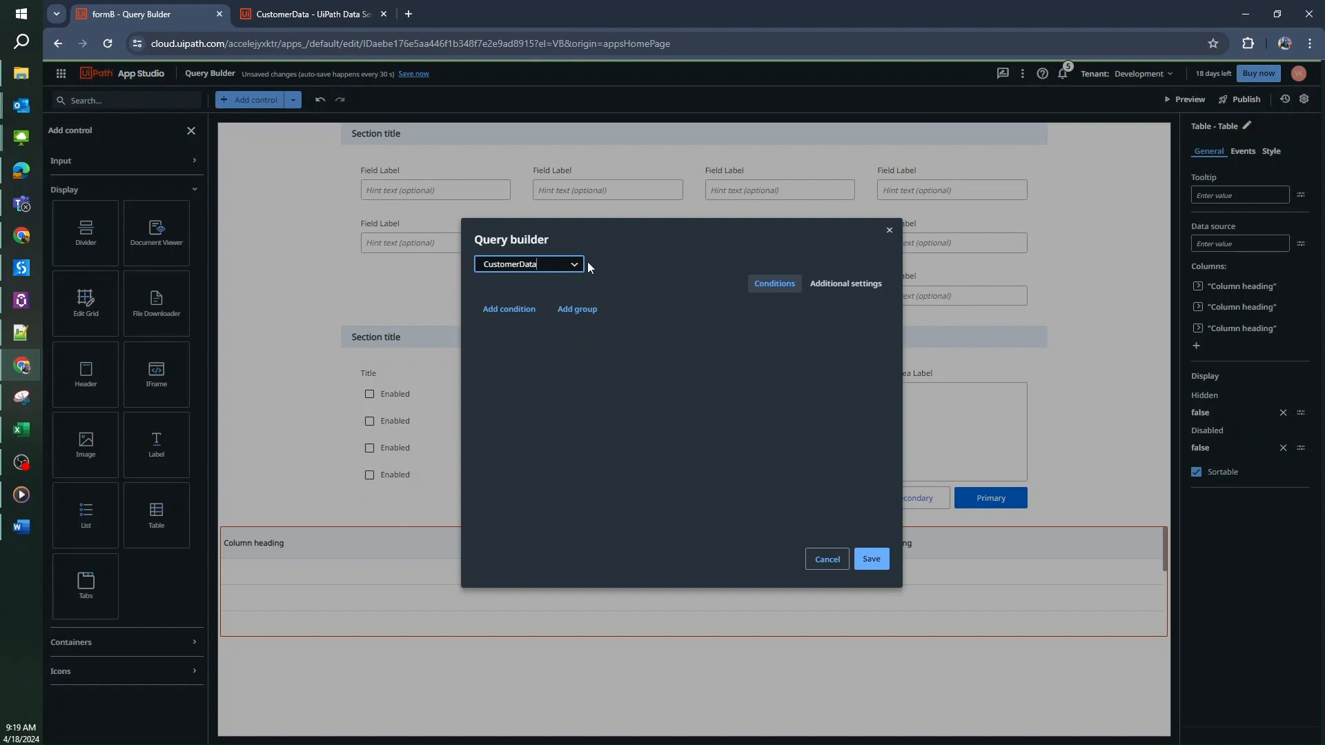
# Filter the query with the condition CustomerID = "1" and save it
pyautogui.click(507, 310)
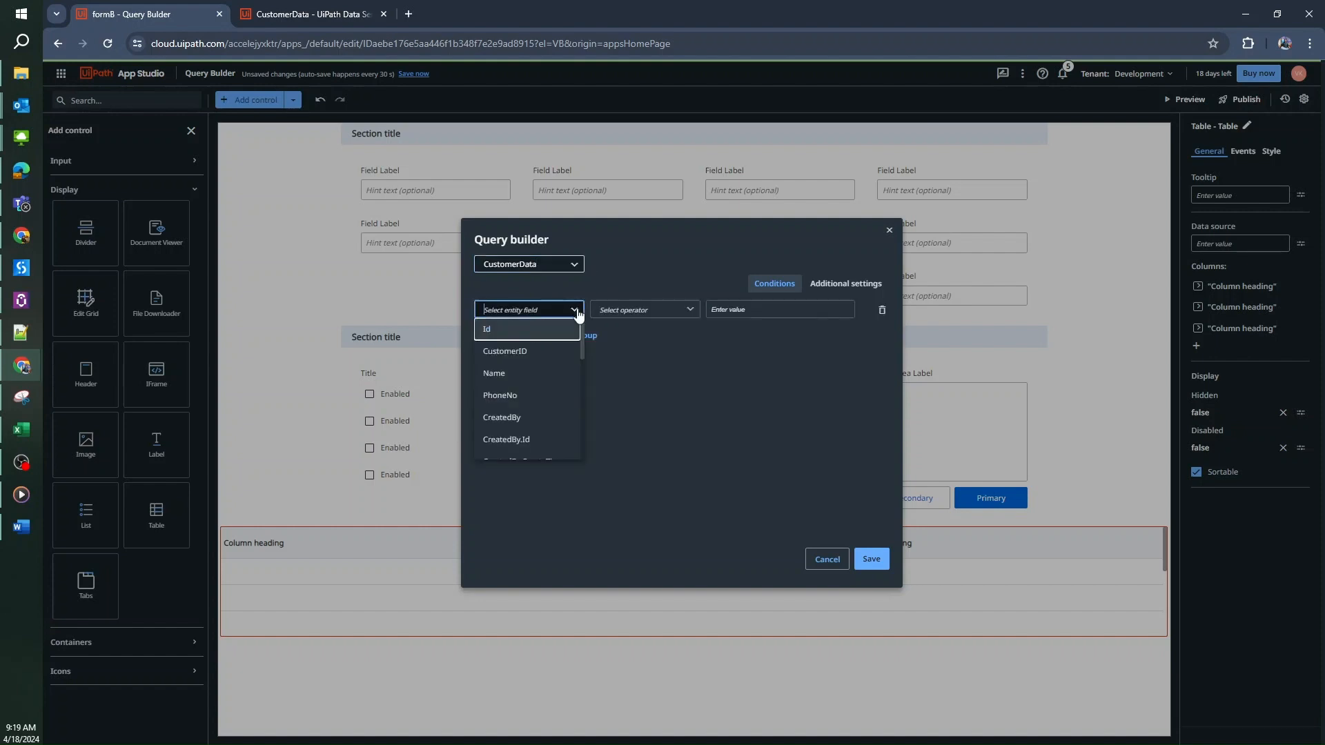
pyautogui.click(541, 354)
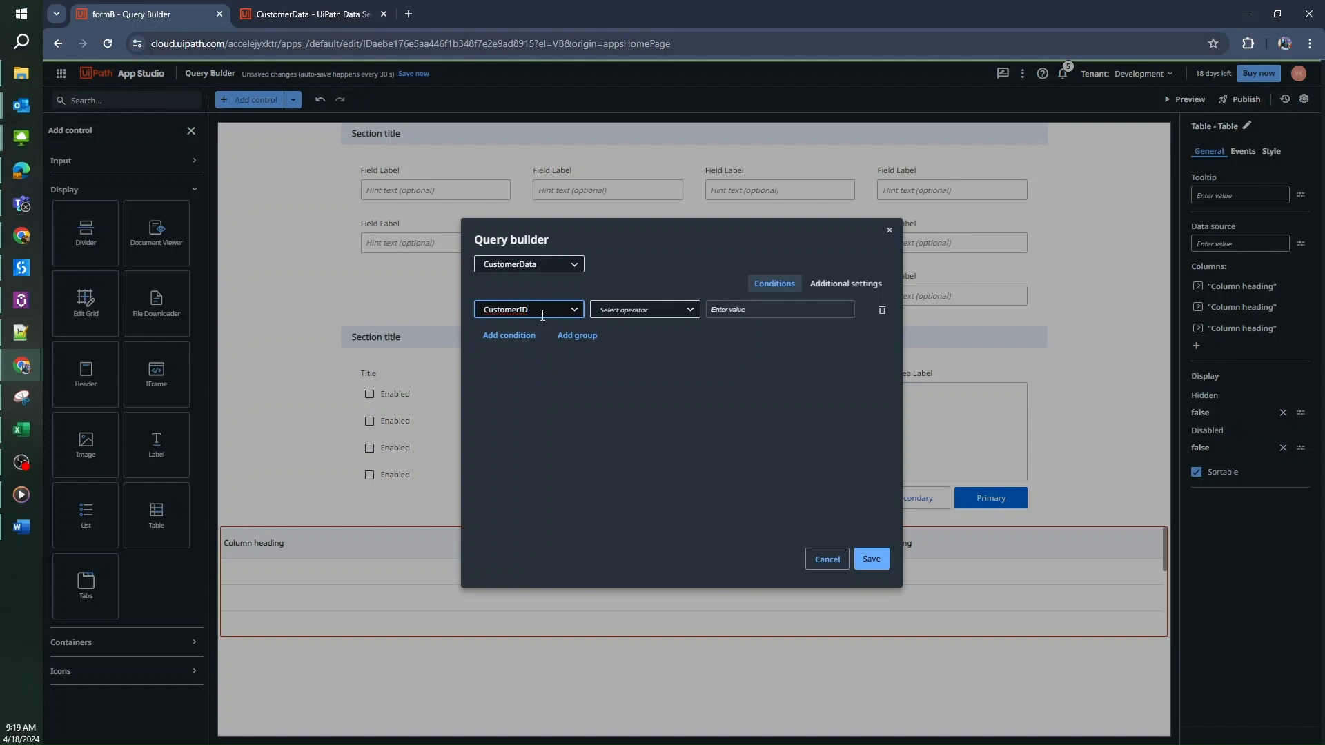
pyautogui.moveTo(538, 312); pyautogui.dragTo(466, 308)
pyautogui.click(689, 312)
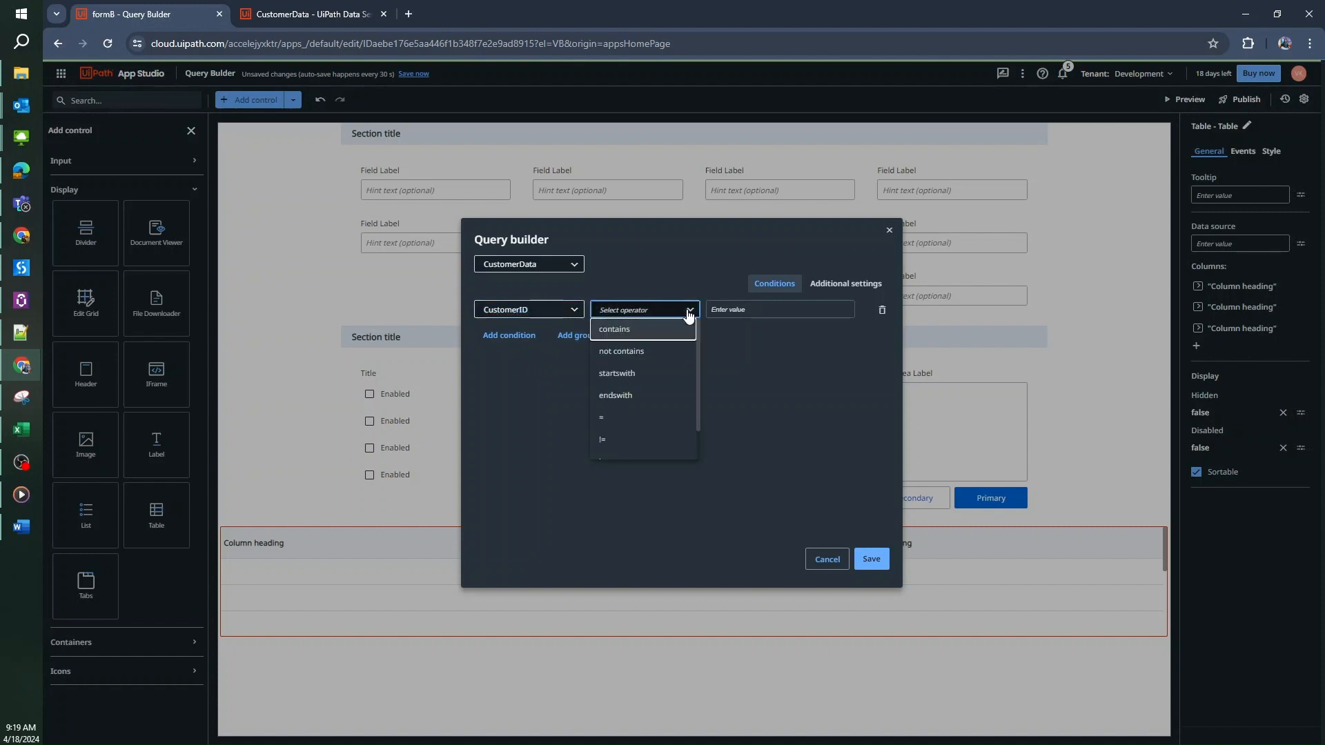
pyautogui.click(622, 420)
pyautogui.write('"1"')
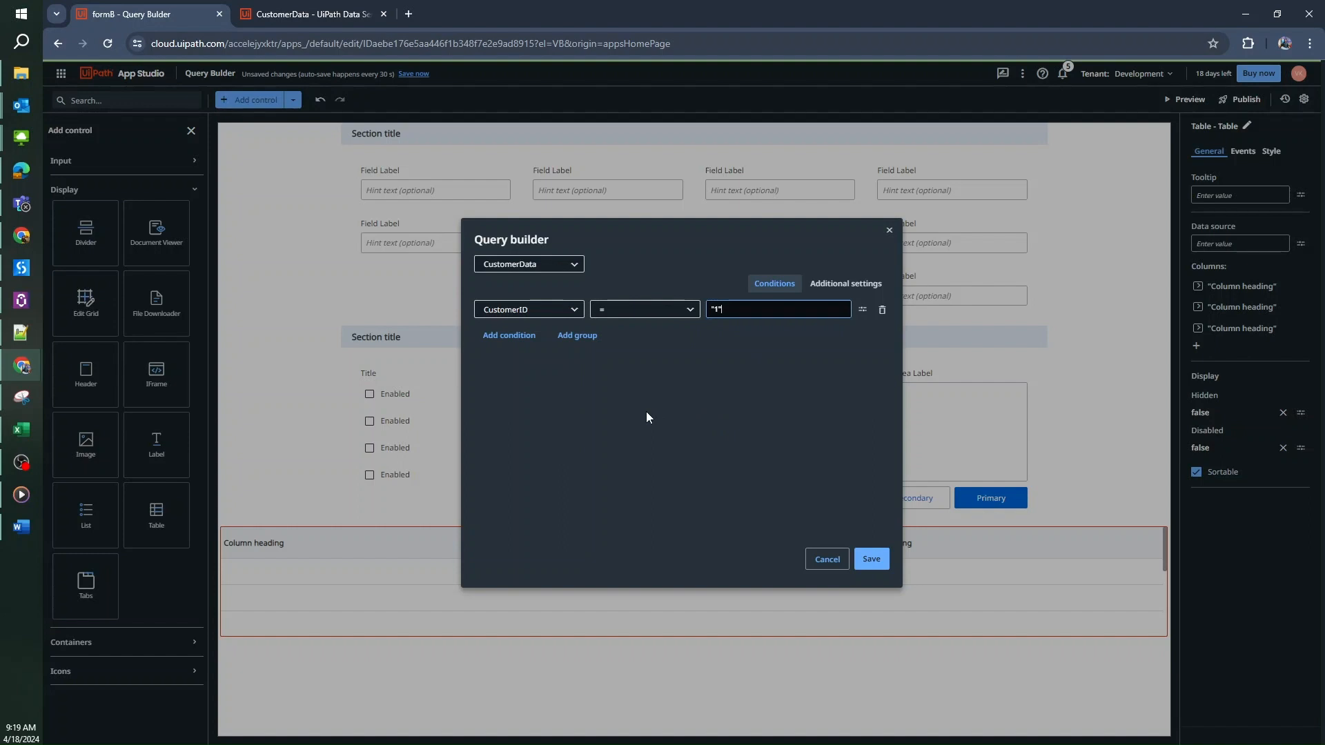
pyautogui.click(872, 562)
# Preview the app to see the filtered CustomerData table
pyautogui.click(1310, 248)
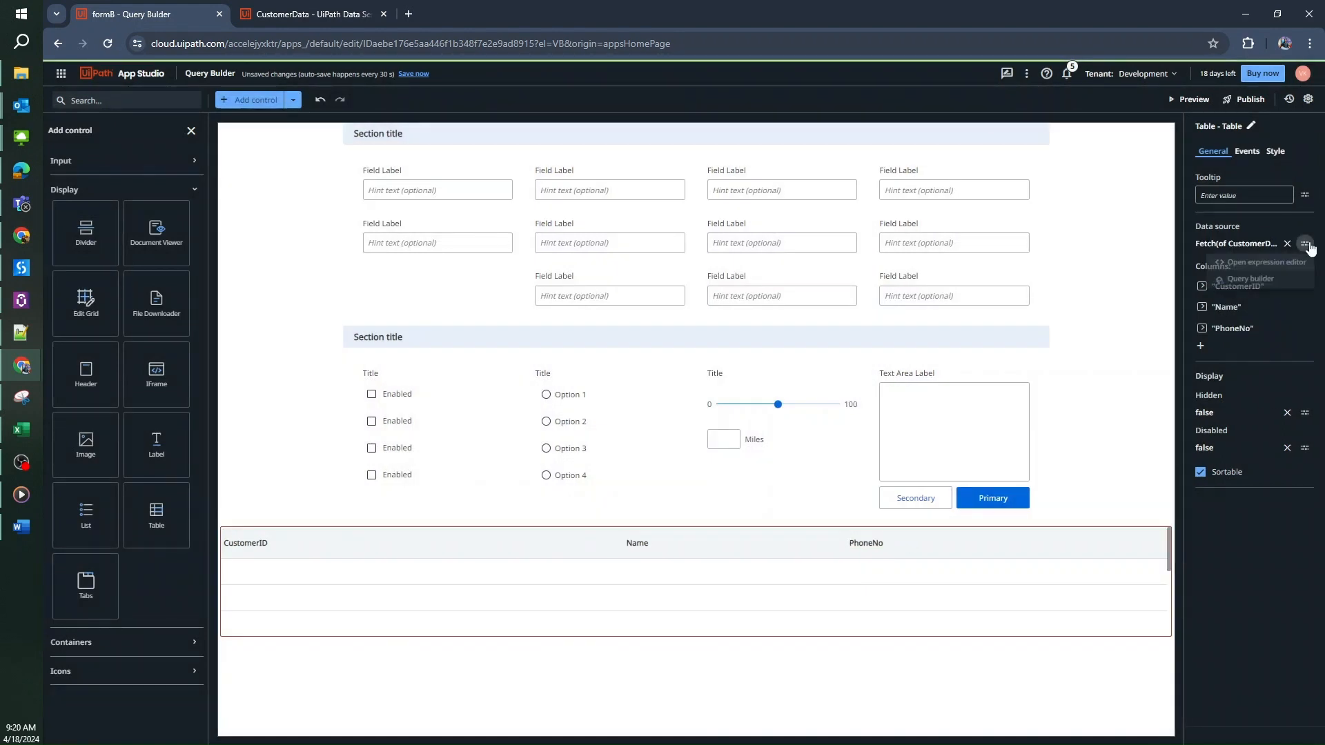
pyautogui.click(1253, 523)
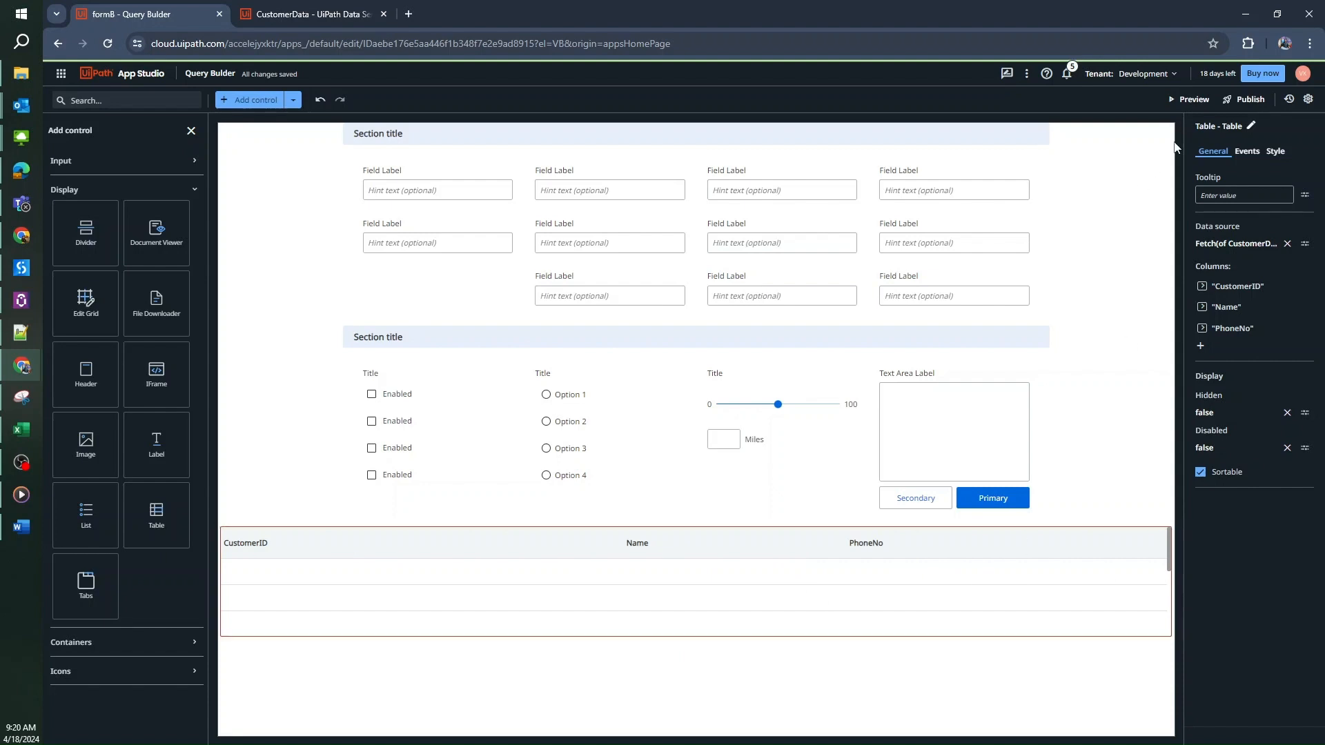
pyautogui.click(1191, 100)
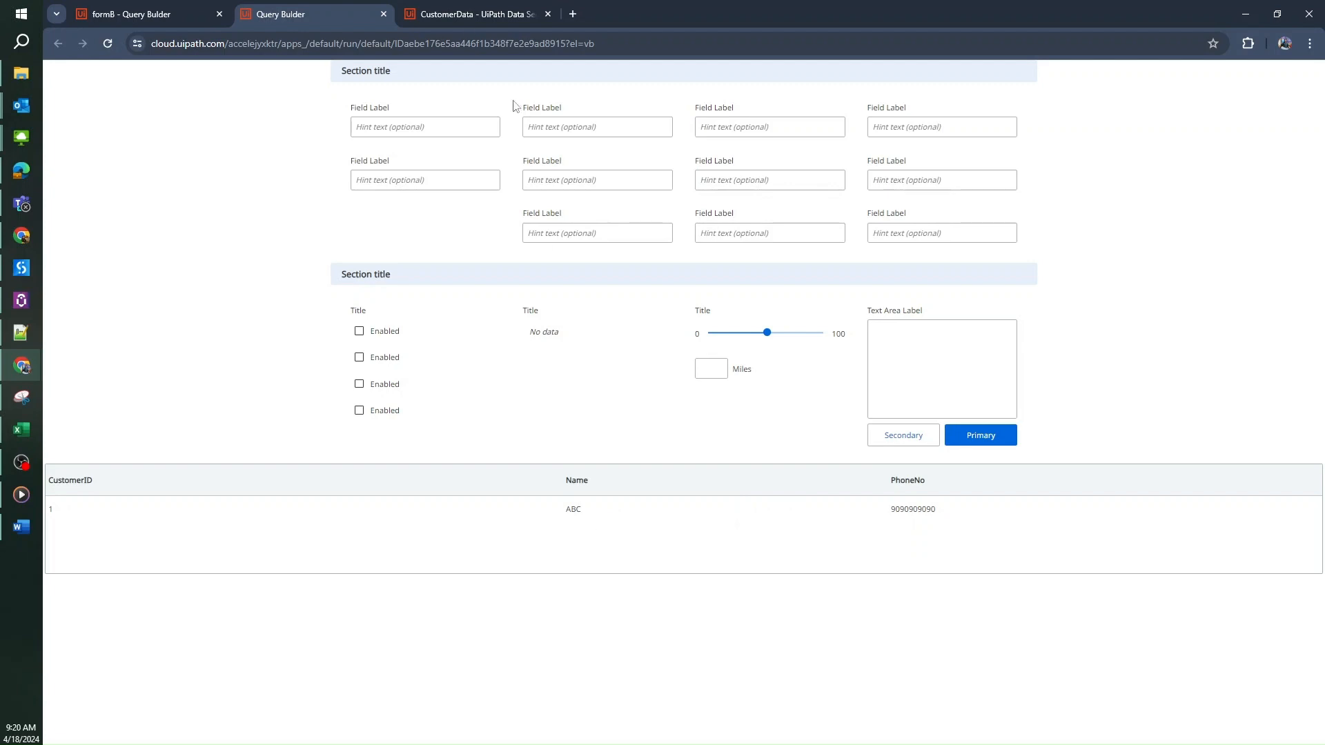
# Compare the preview's single CustomerID 1 row with the stored records, then go back to the editor
pyautogui.click(472, 14)
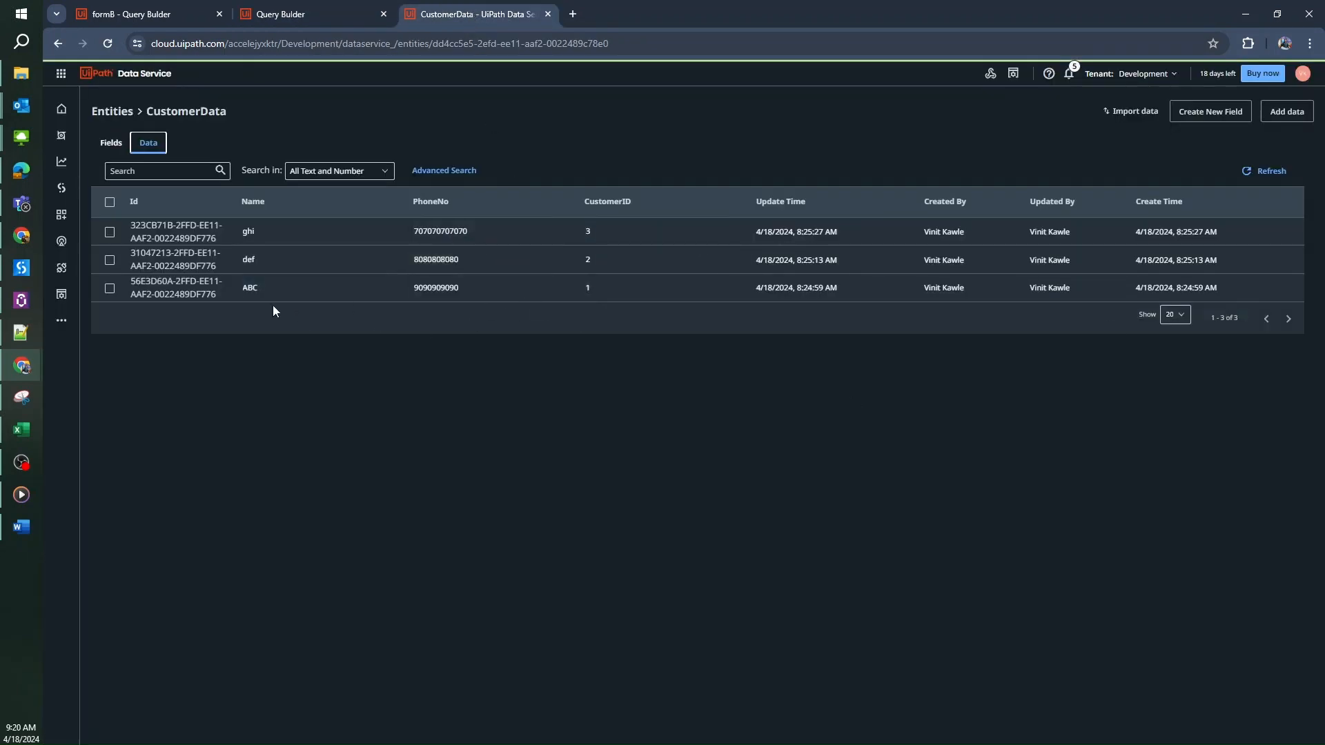
pyautogui.click(296, 15)
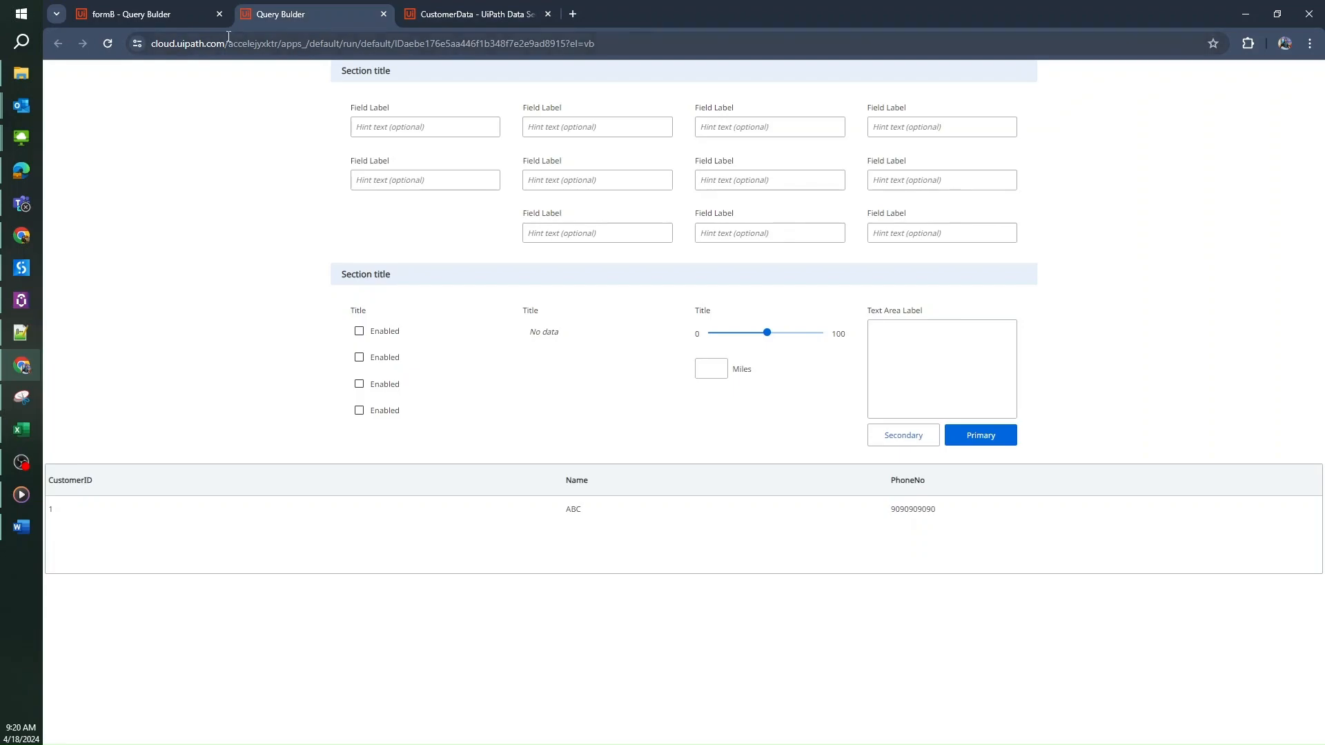
pyautogui.click(157, 20)
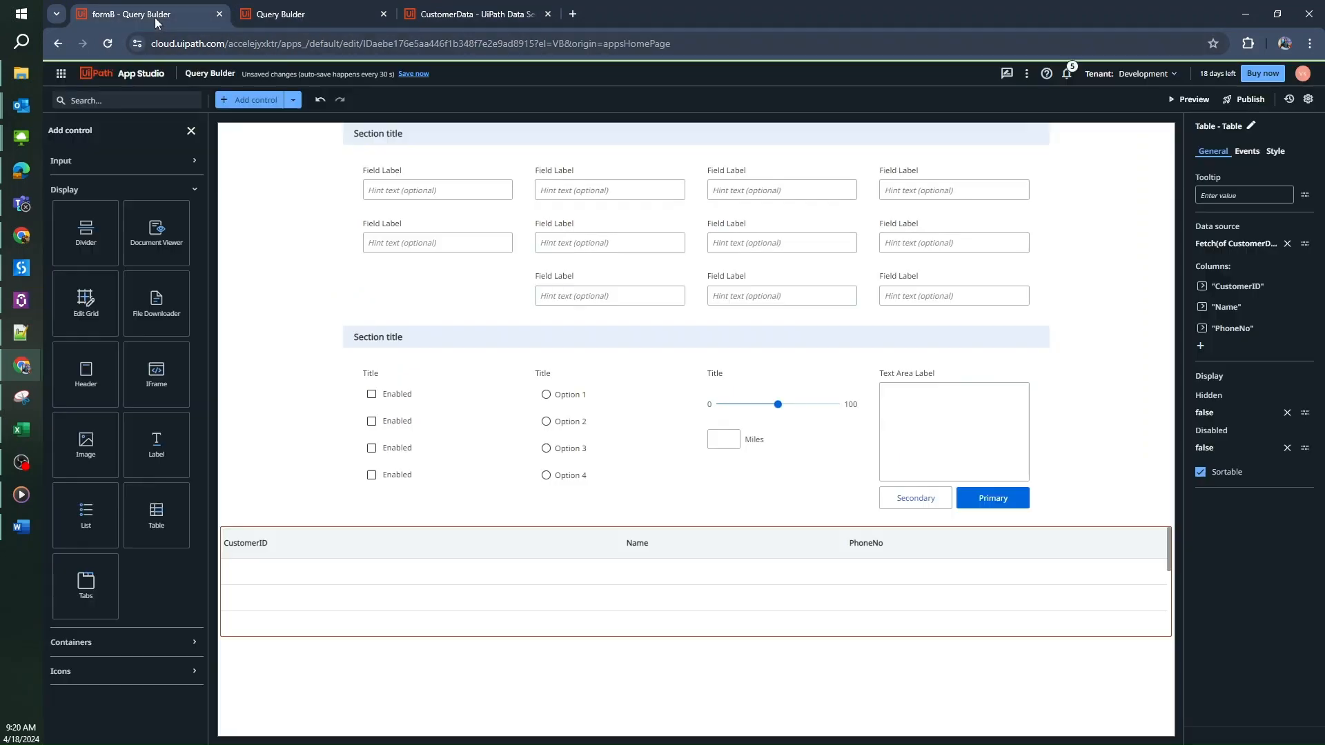
# Delete the CustomerID = "1" condition, save the query, and preview all three customers
pyautogui.click(1304, 244)
pyautogui.click(1264, 283)
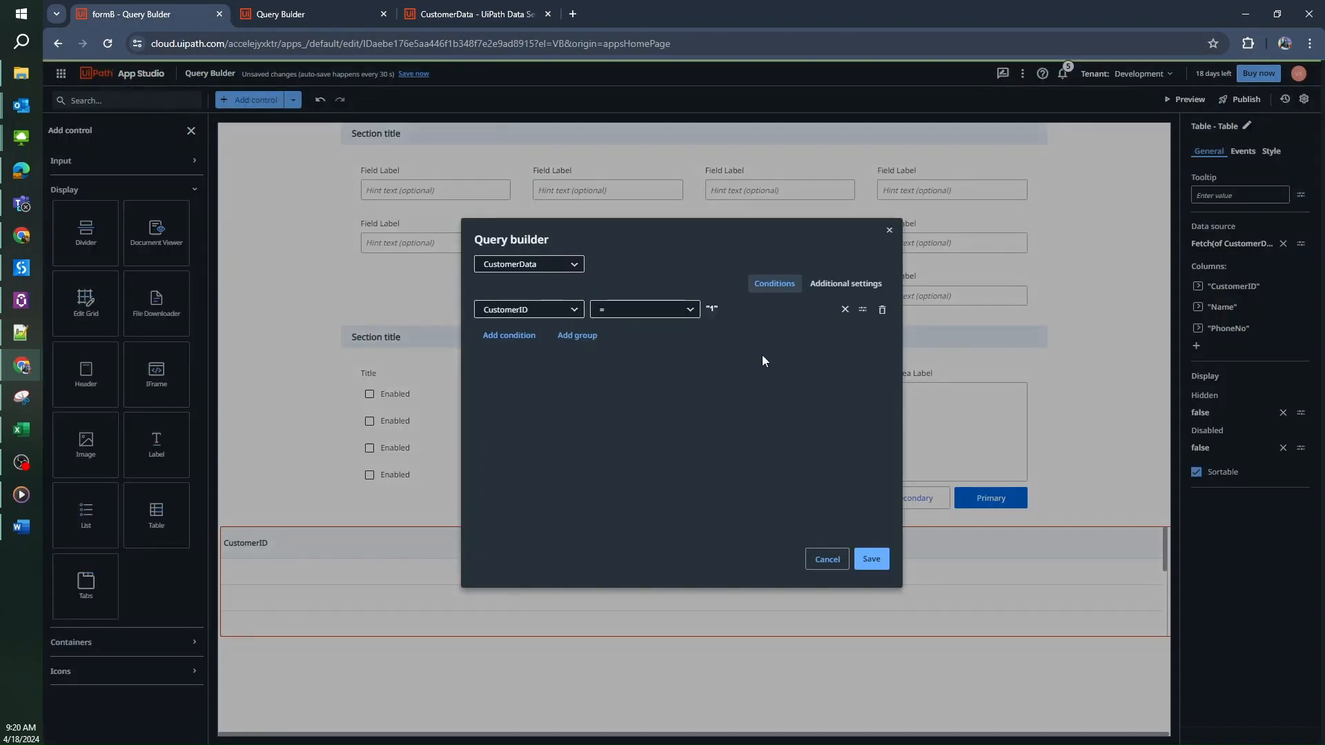
pyautogui.click(881, 307)
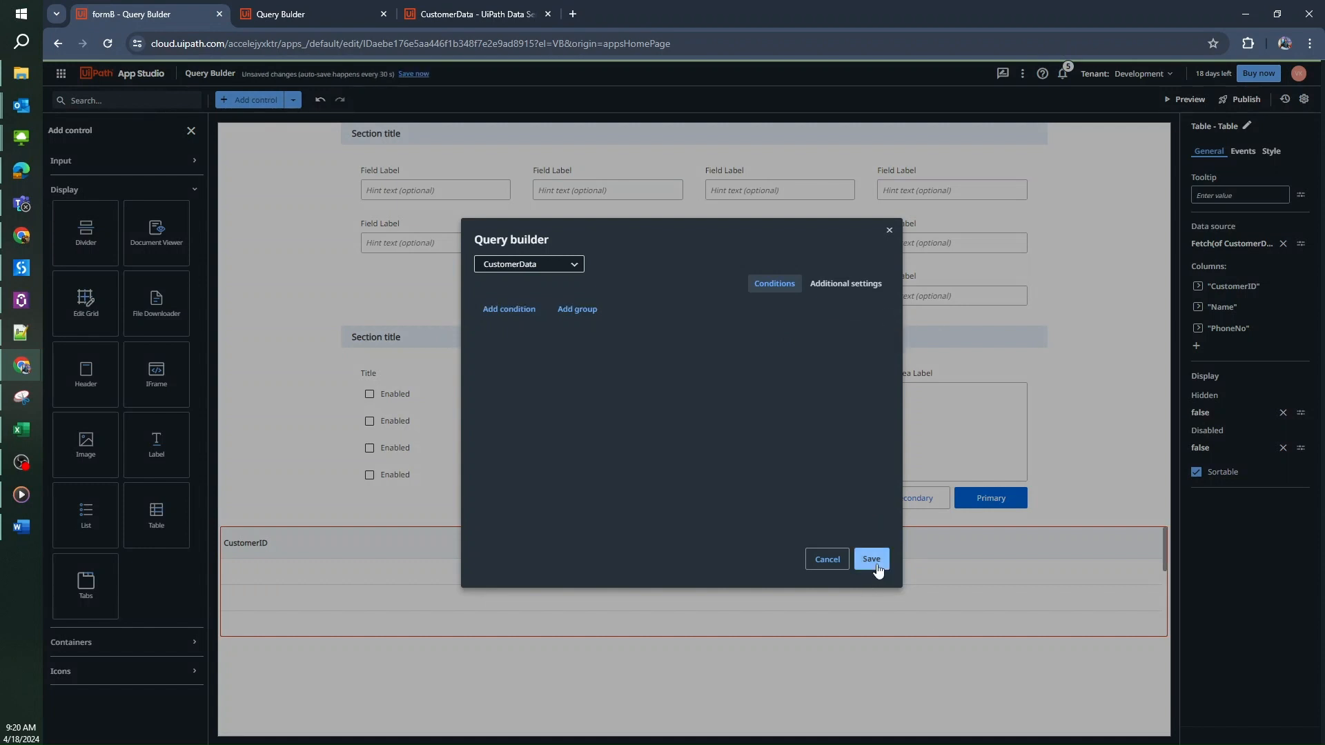
pyautogui.click(871, 559)
pyautogui.click(1158, 305)
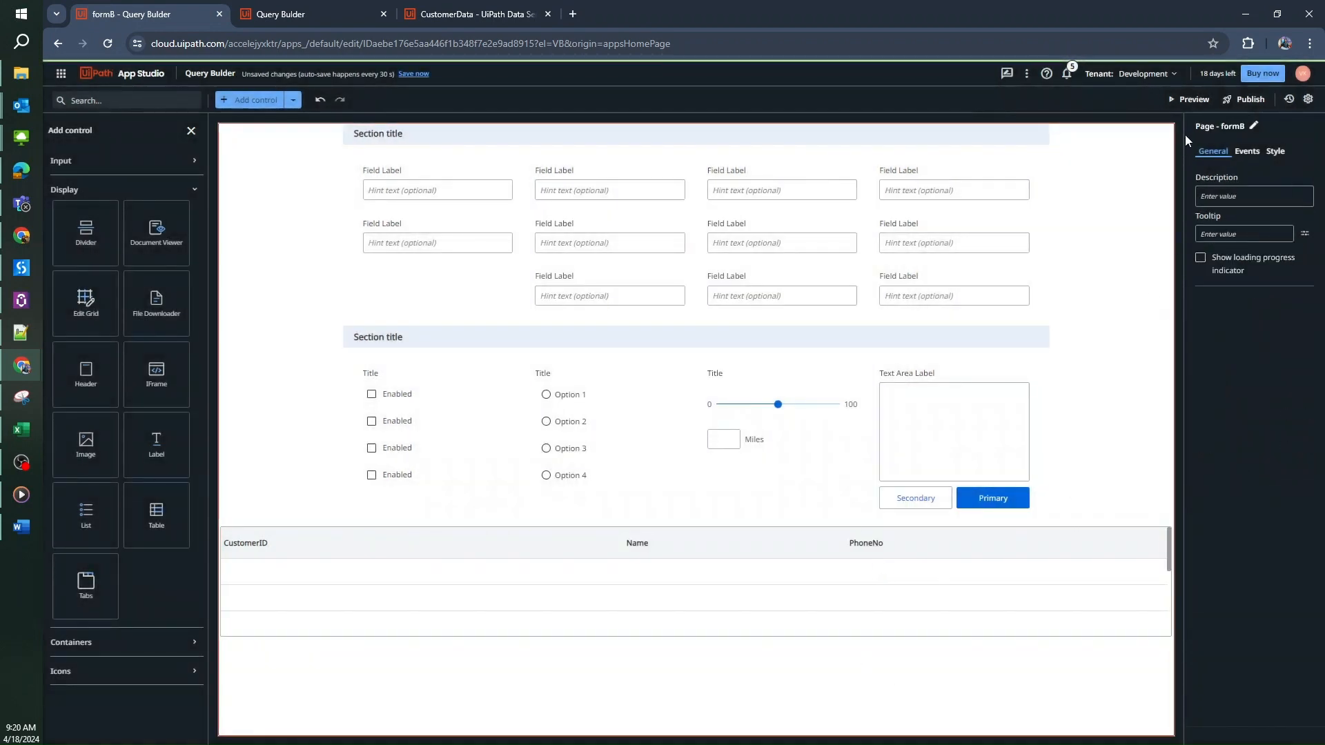
pyautogui.click(1188, 99)
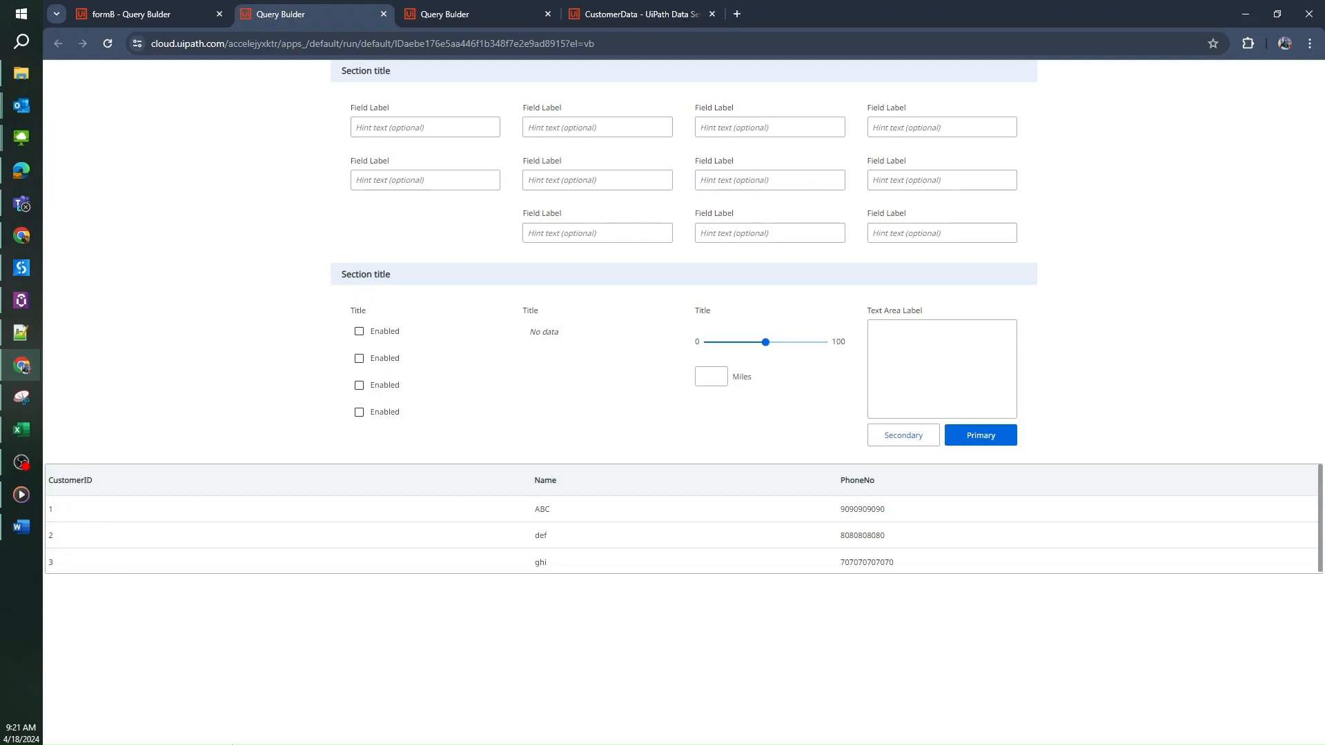
# Return to the formB - Query Builder editor tab
pyautogui.click(184, 16)
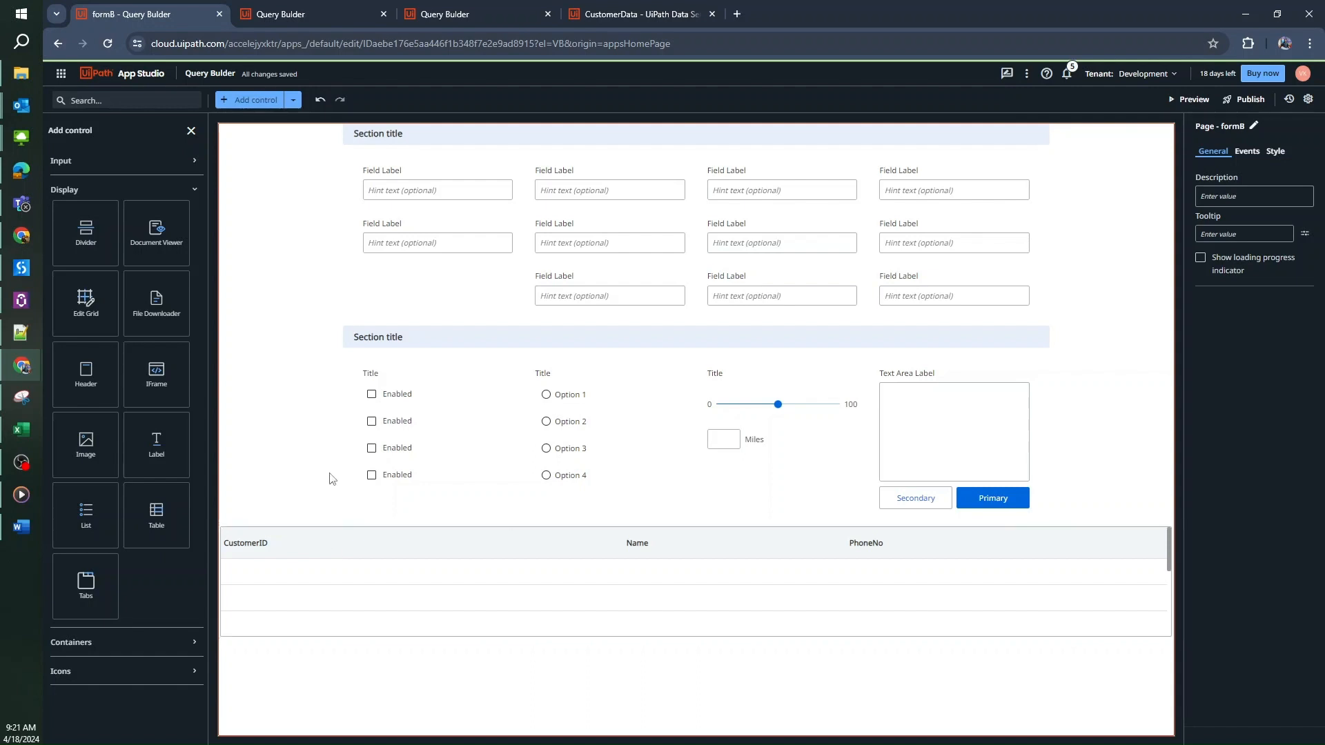
# Add an Input dropdown to the first section's empty third-row slot and label it 'CustomerID'
pyautogui.click(189, 166)
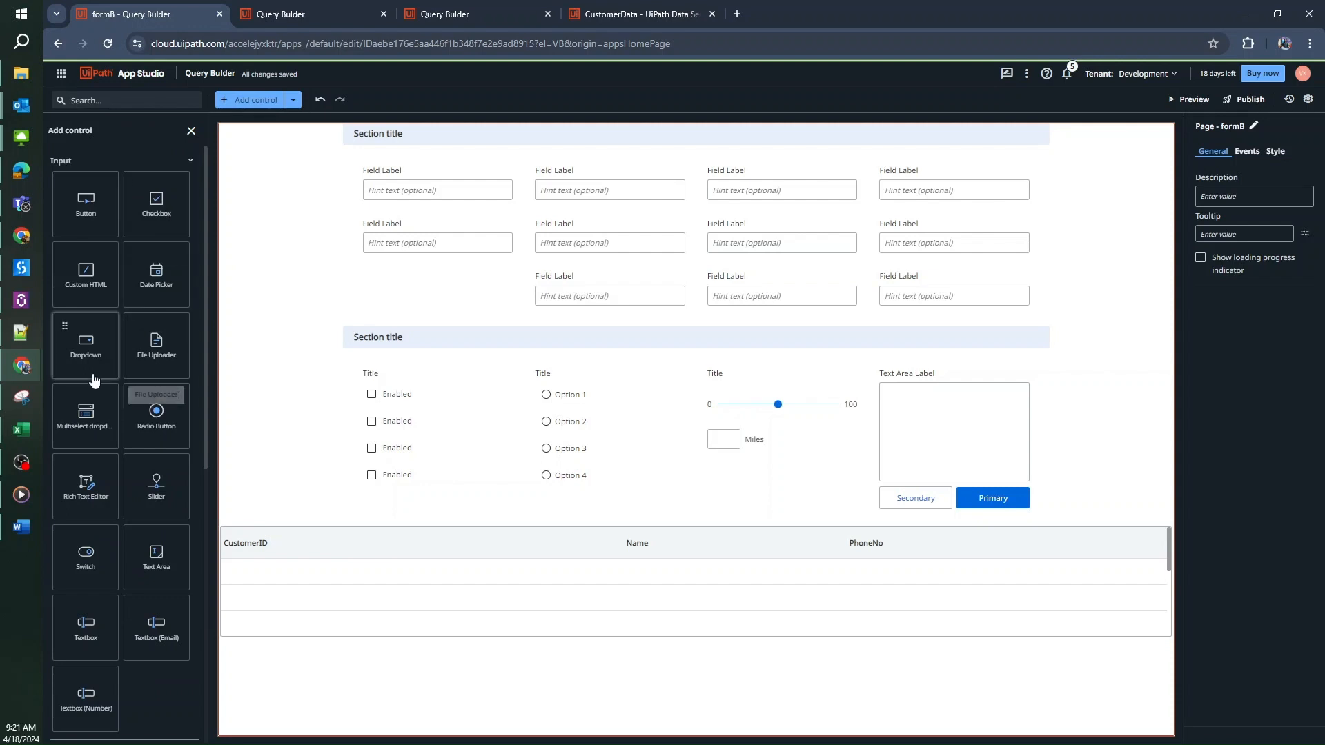
pyautogui.moveTo(87, 344); pyautogui.dragTo(388, 266)
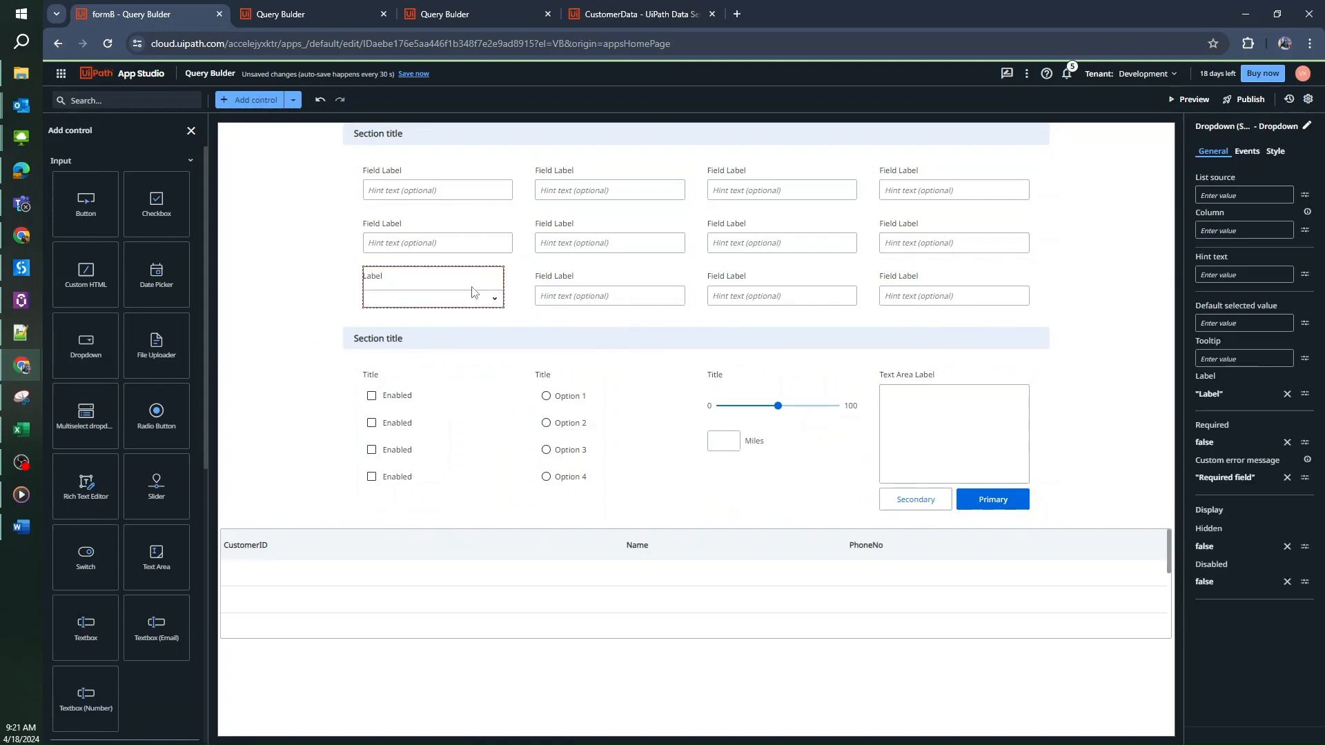
pyautogui.click(1287, 394)
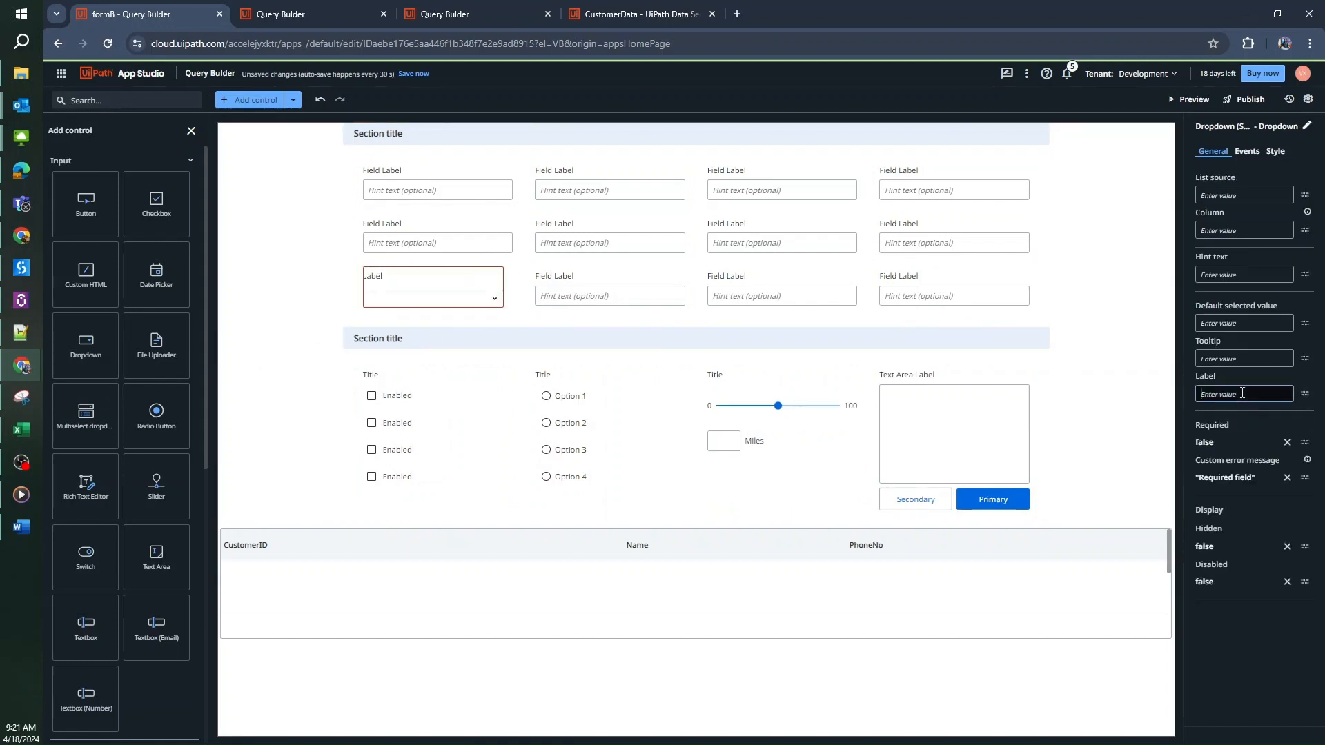
pyautogui.write('"C')
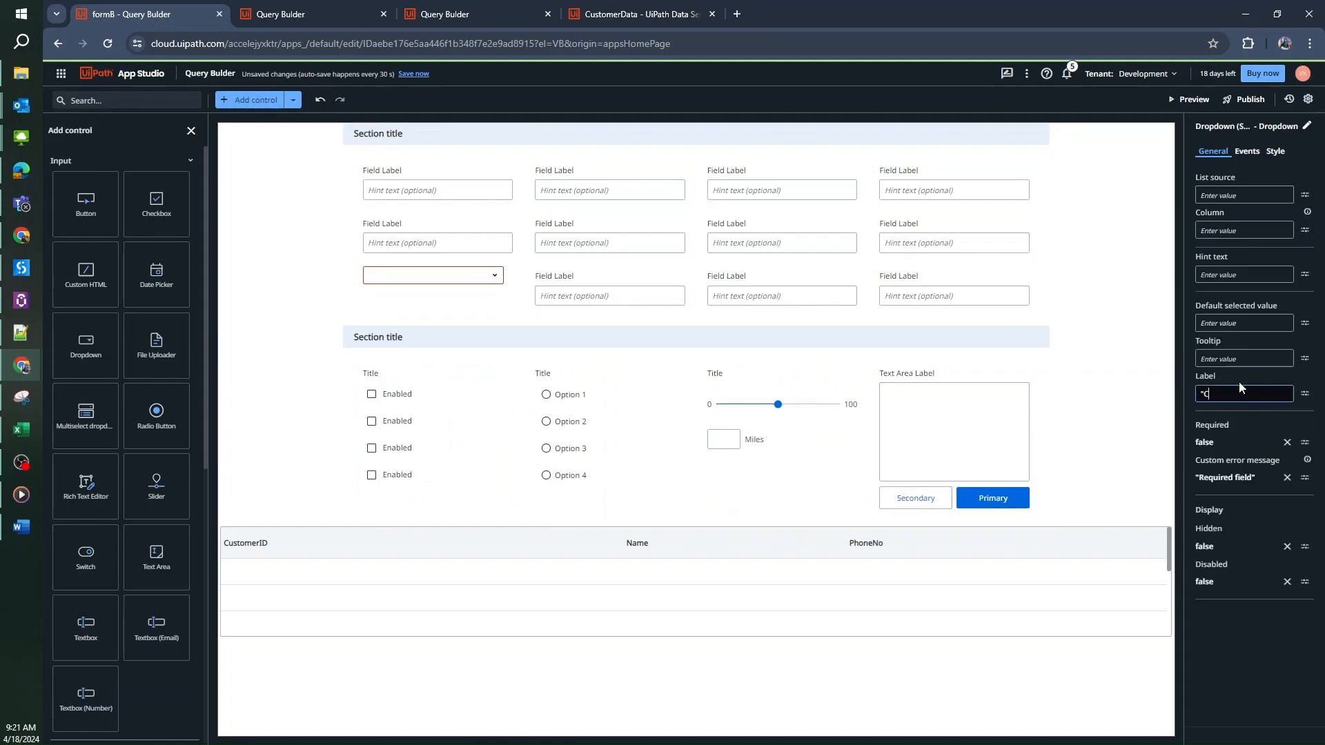
pyautogui.write('ustomerID')
pyautogui.click(1227, 605)
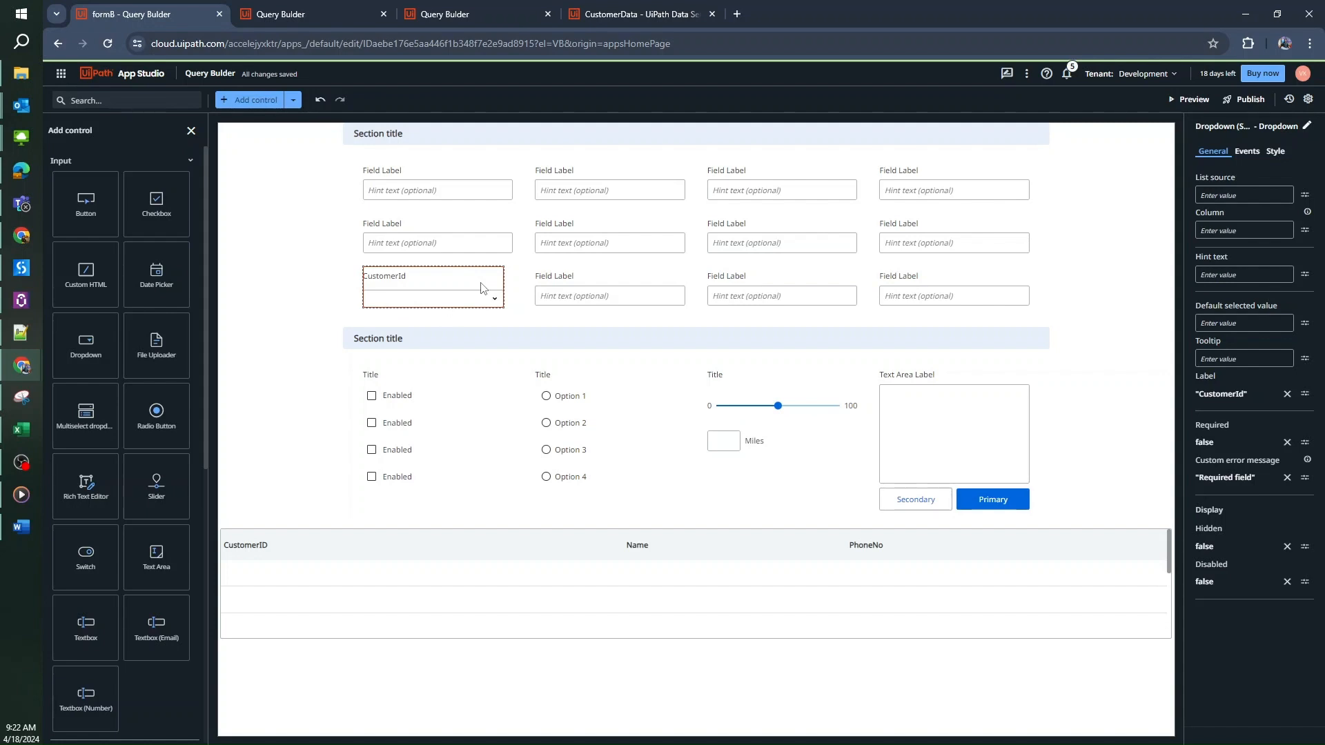
pyautogui.click(497, 314)
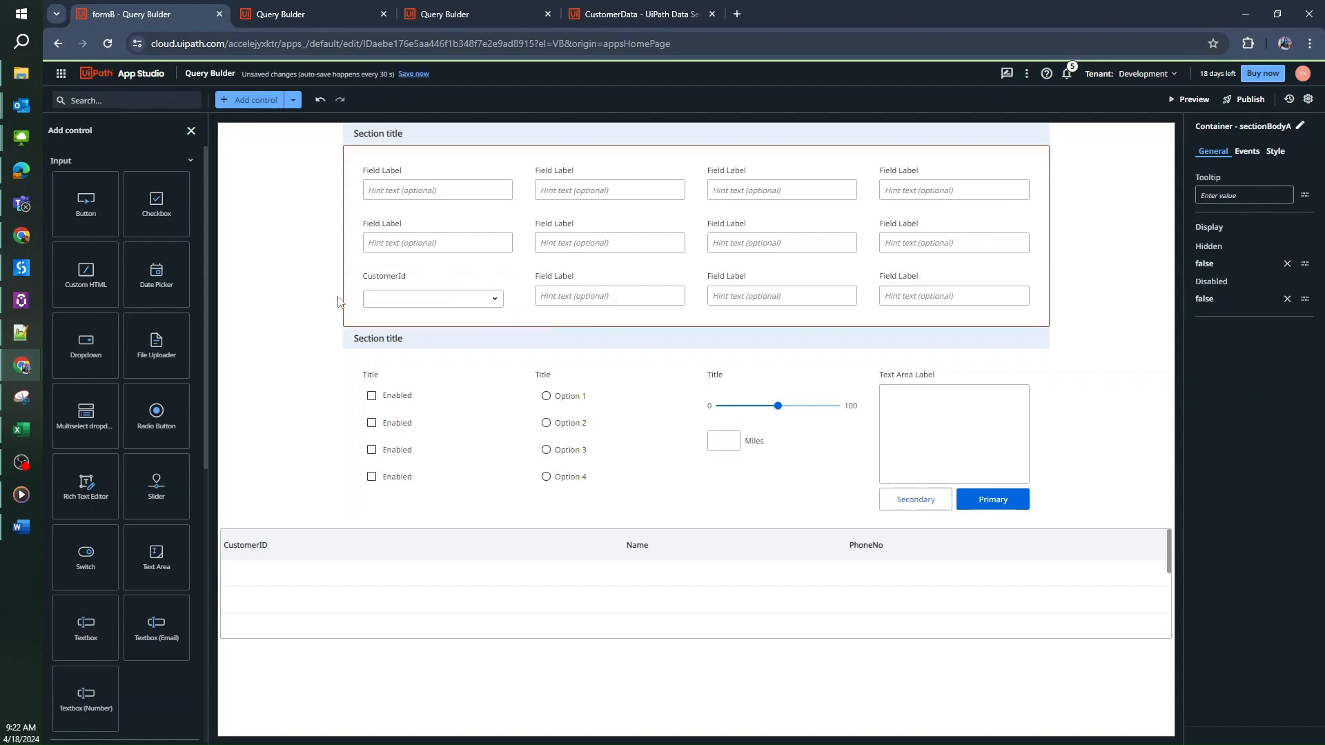
pyautogui.click(426, 282)
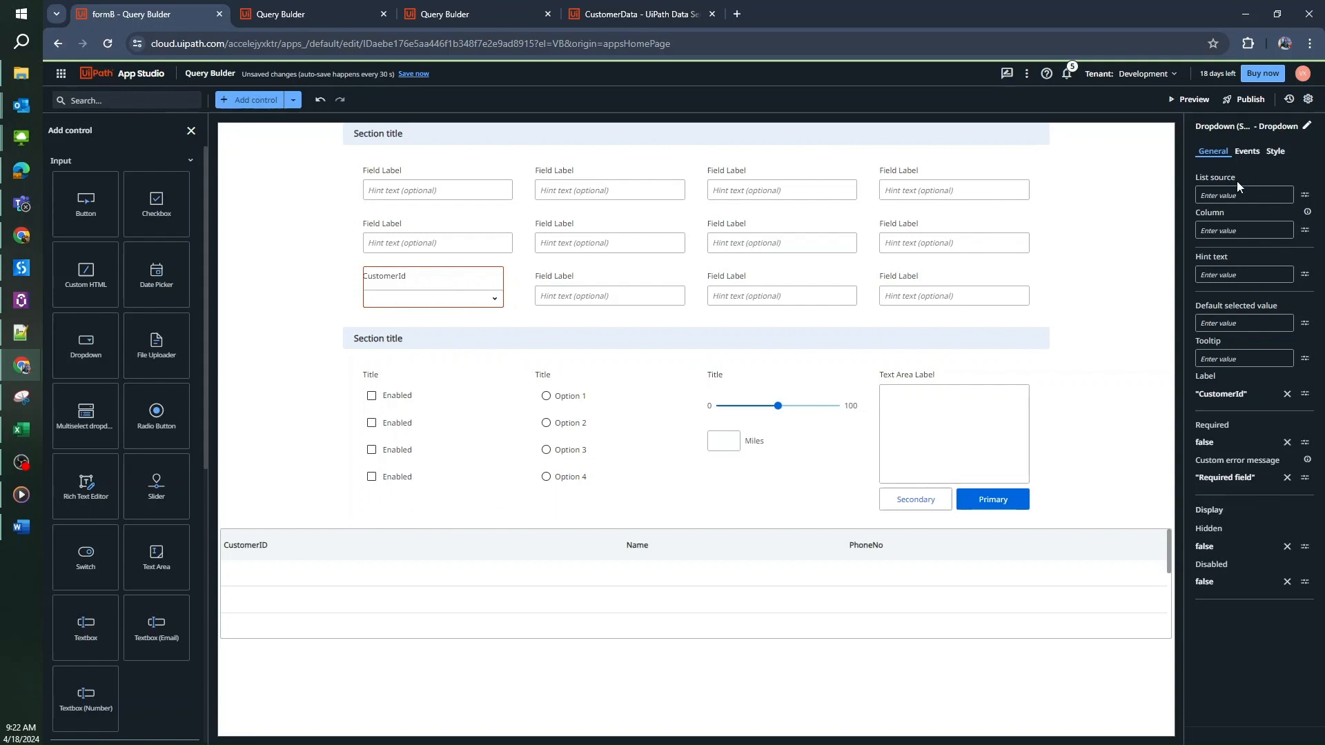
# Bind the dropdown's list source to a Query builder fetch of the CustomerData entity
pyautogui.click(1304, 197)
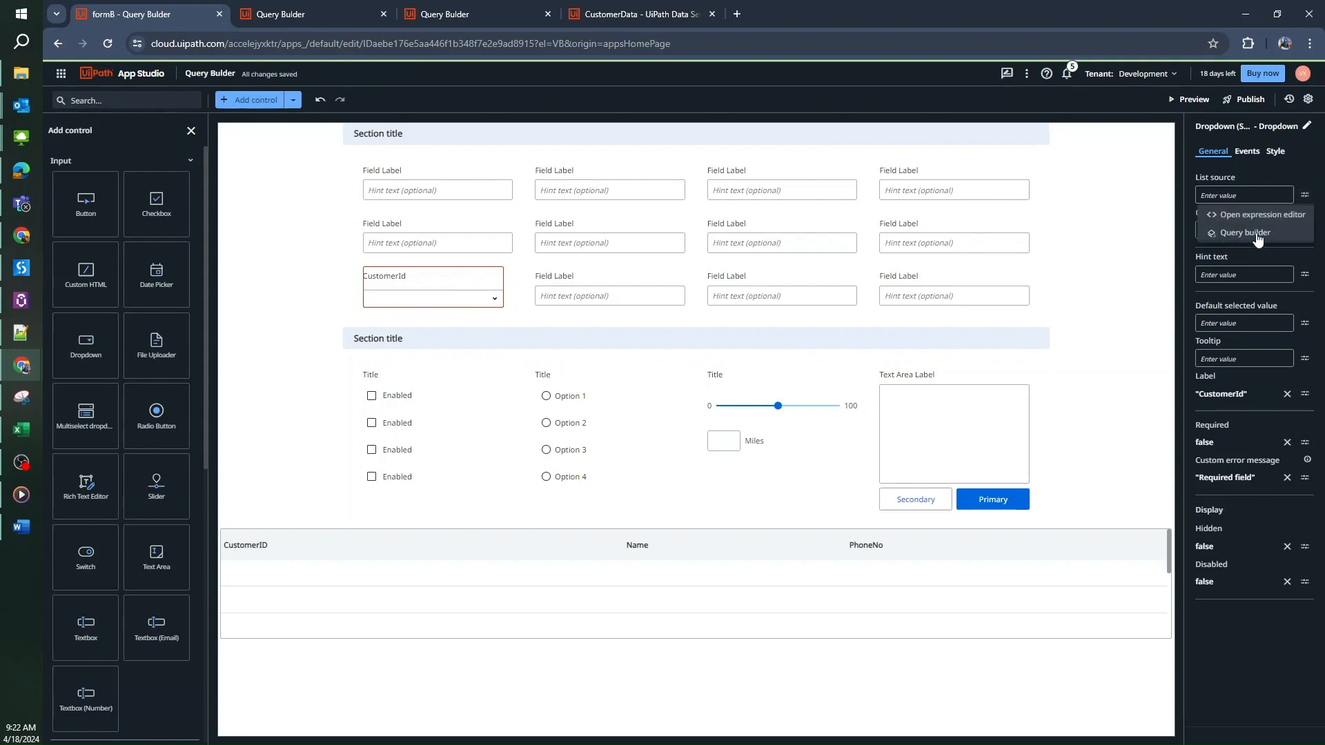
pyautogui.click(1253, 234)
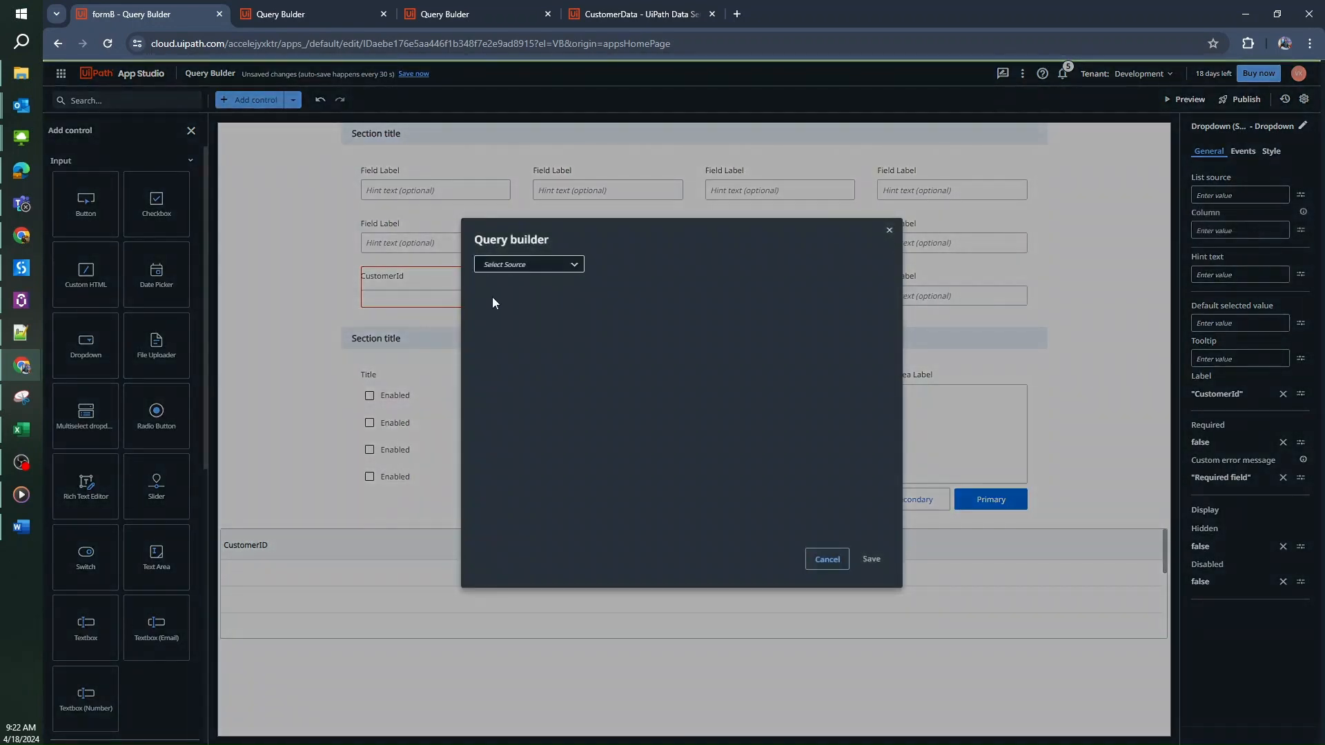
pyautogui.click(565, 269)
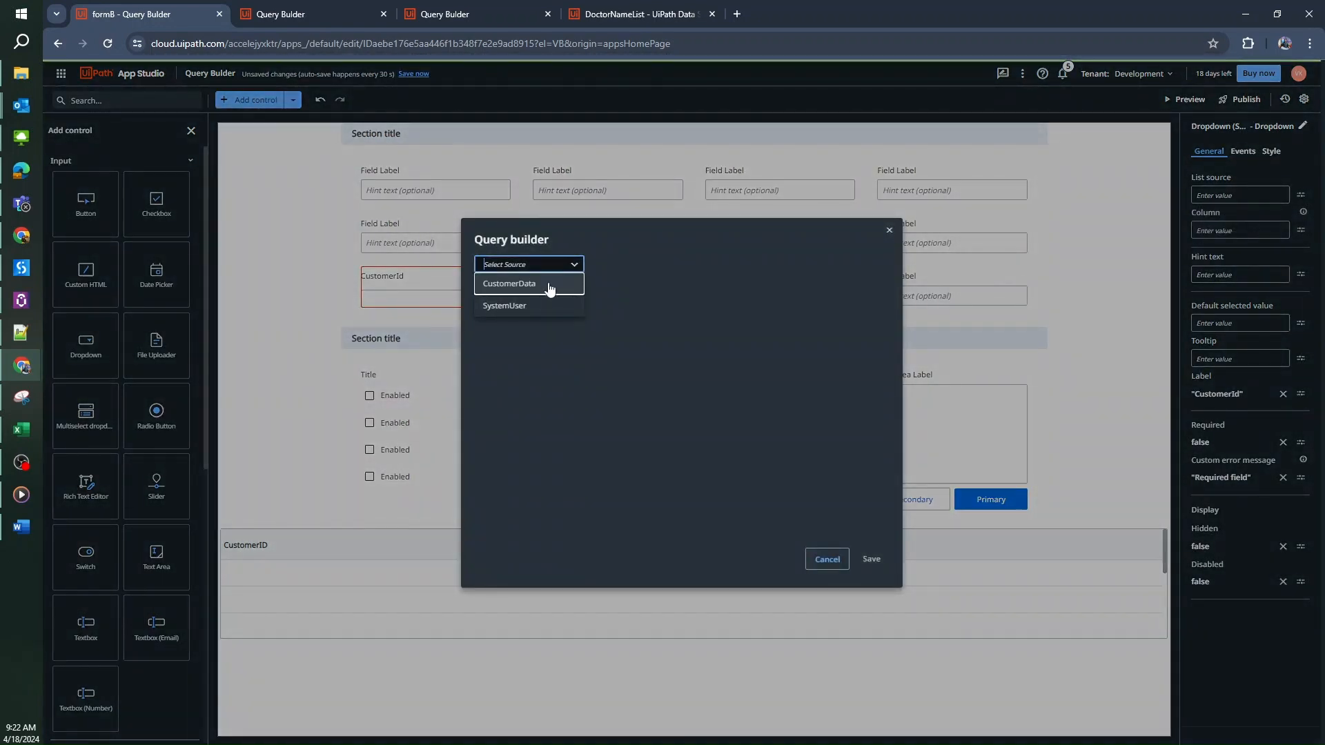
pyautogui.click(549, 285)
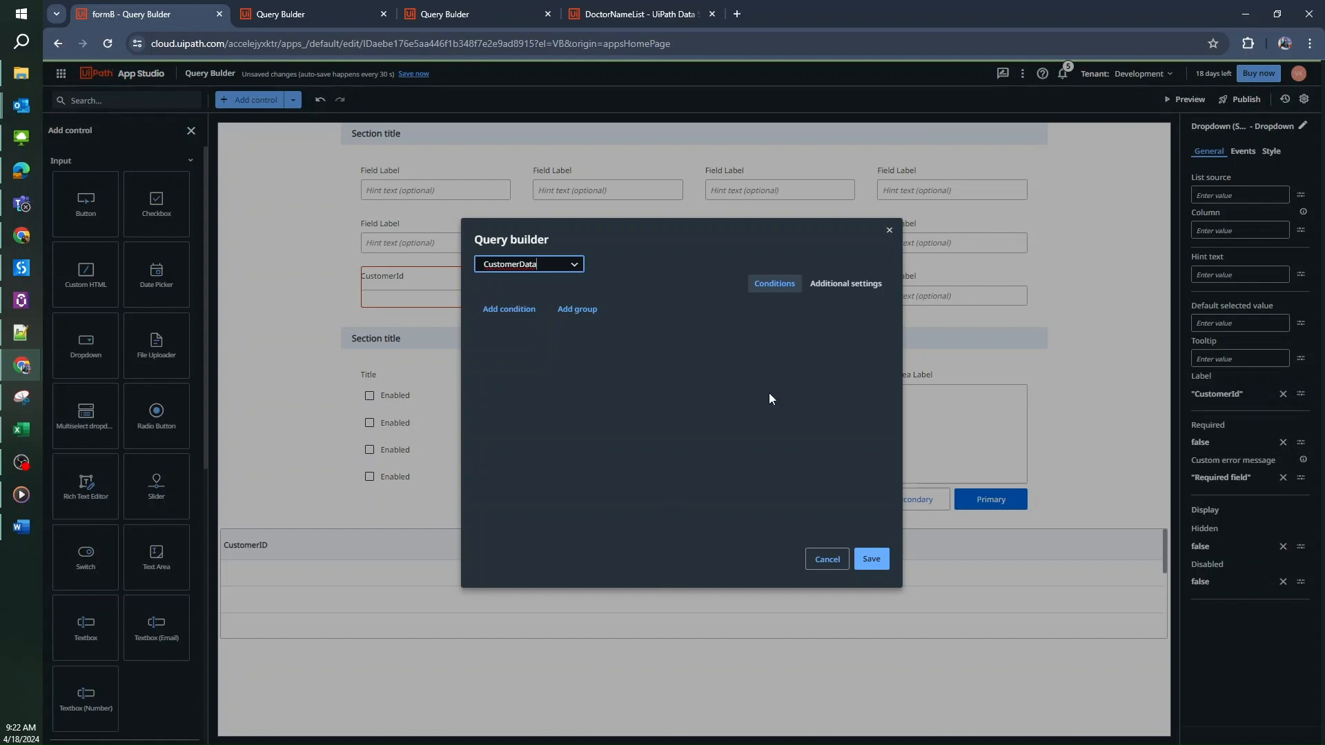
pyautogui.click(871, 558)
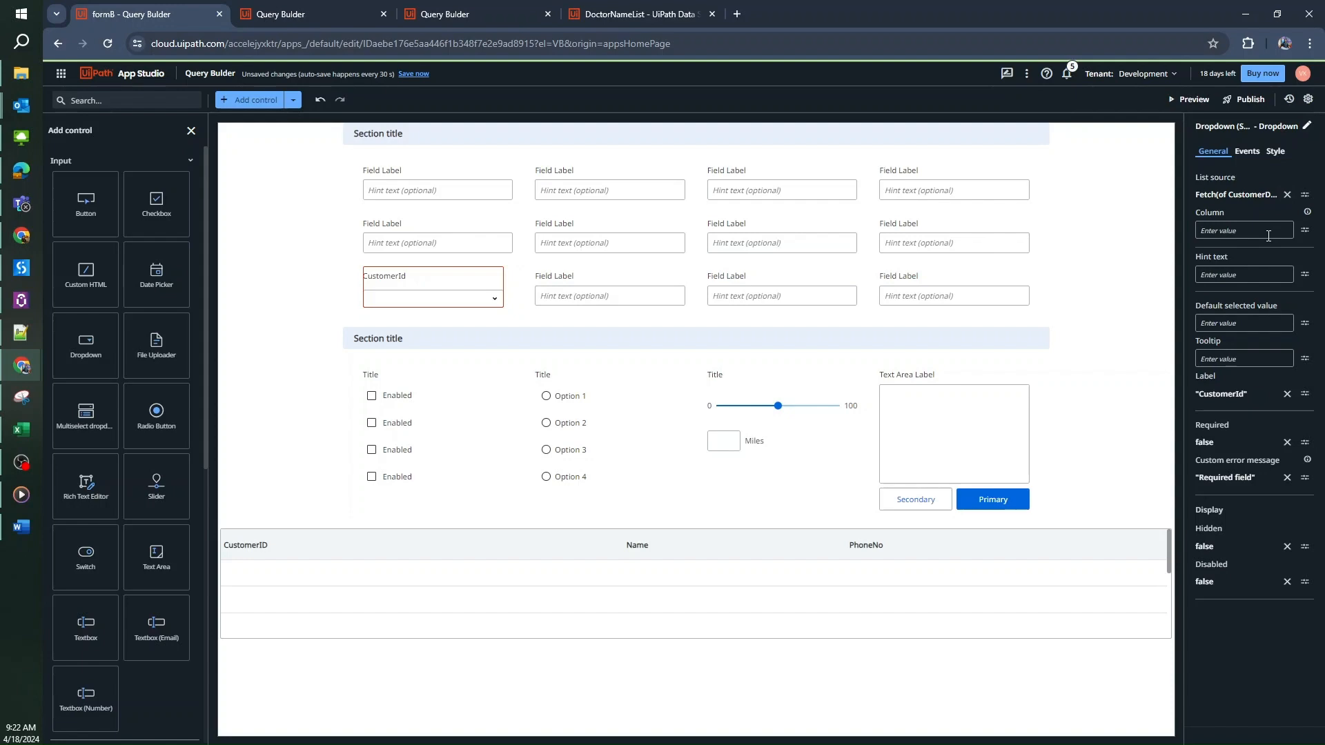
pyautogui.click(503, 3)
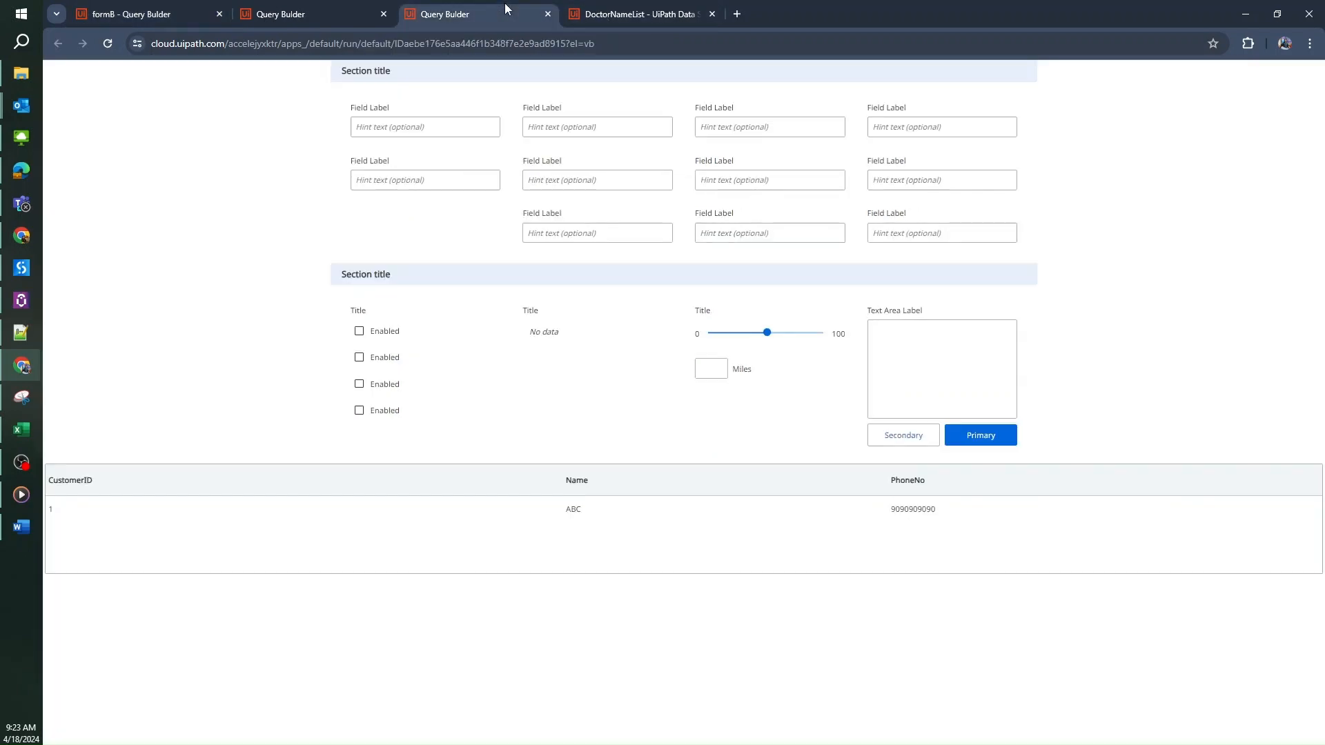
# Check the exact CustomerID field name in Data Service's CustomerData entity, then return to App Studio
pyautogui.click(631, 14)
pyautogui.click(135, 316)
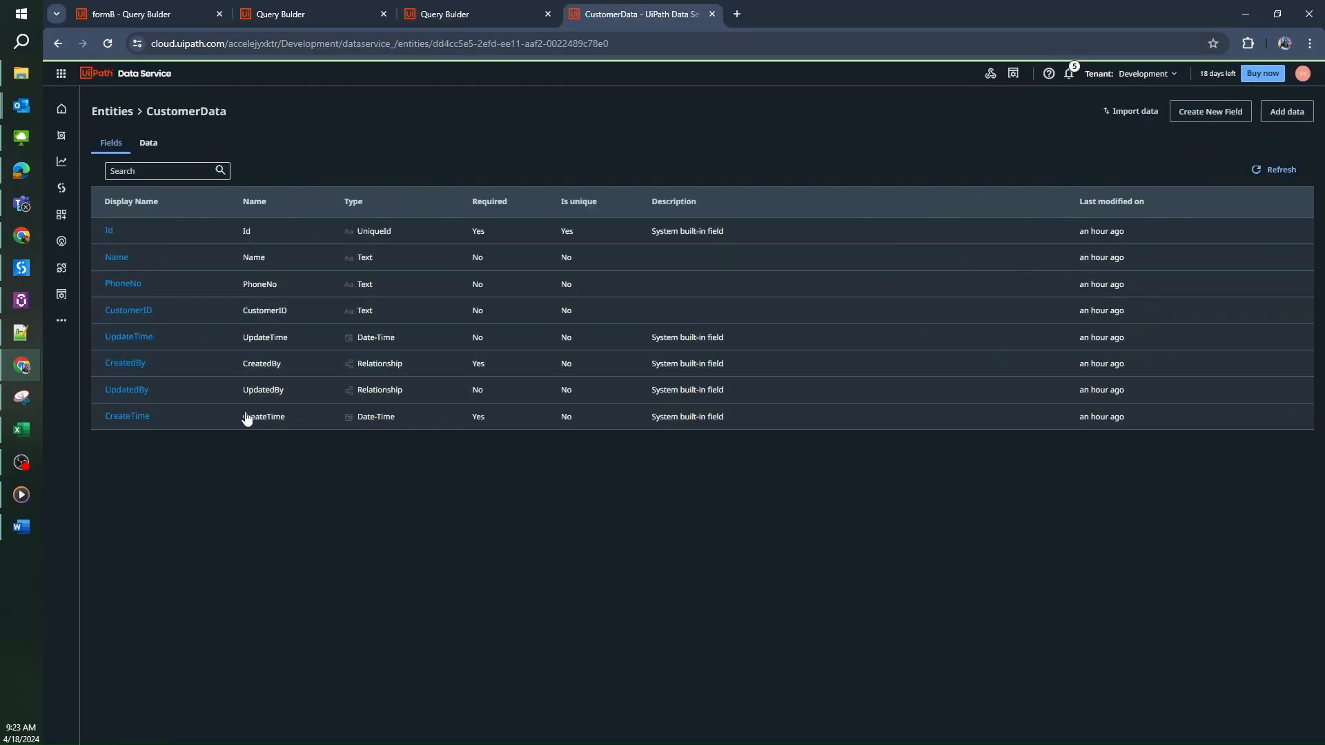
pyautogui.doubleClick(261, 310)
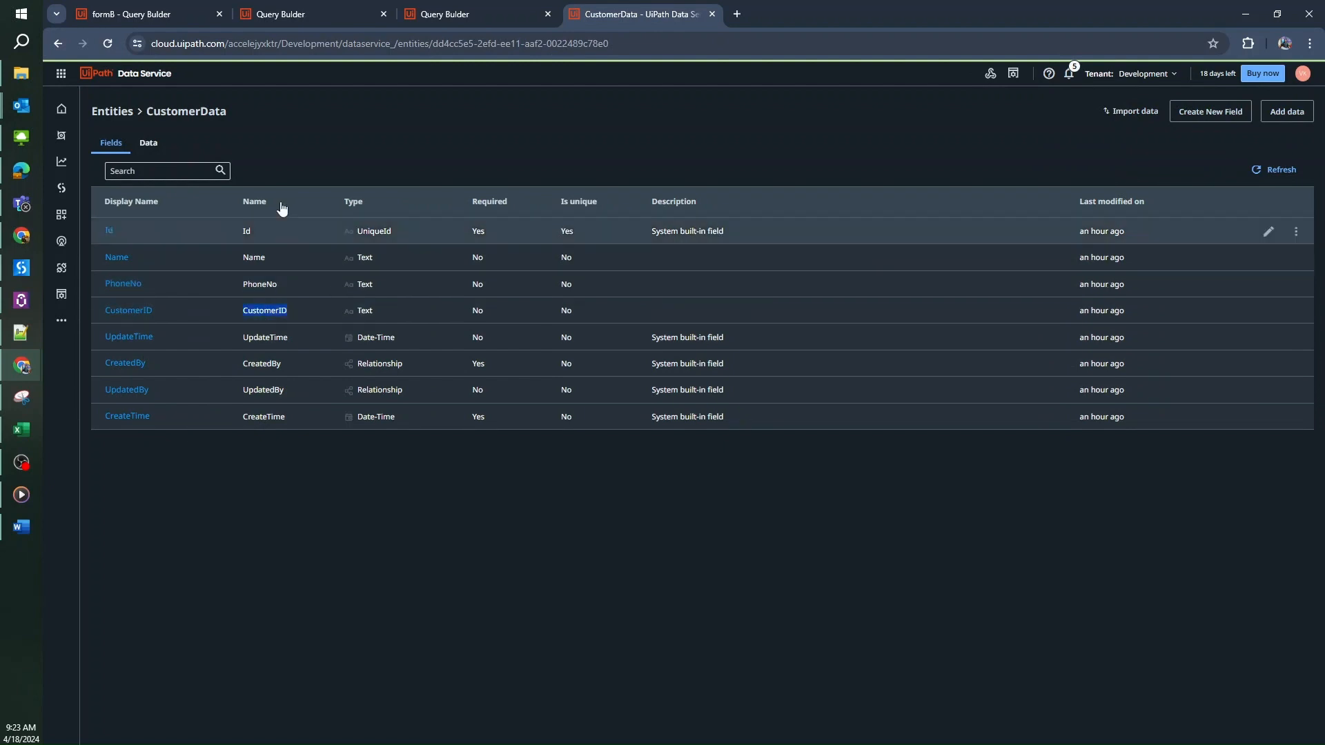
pyautogui.click(183, 13)
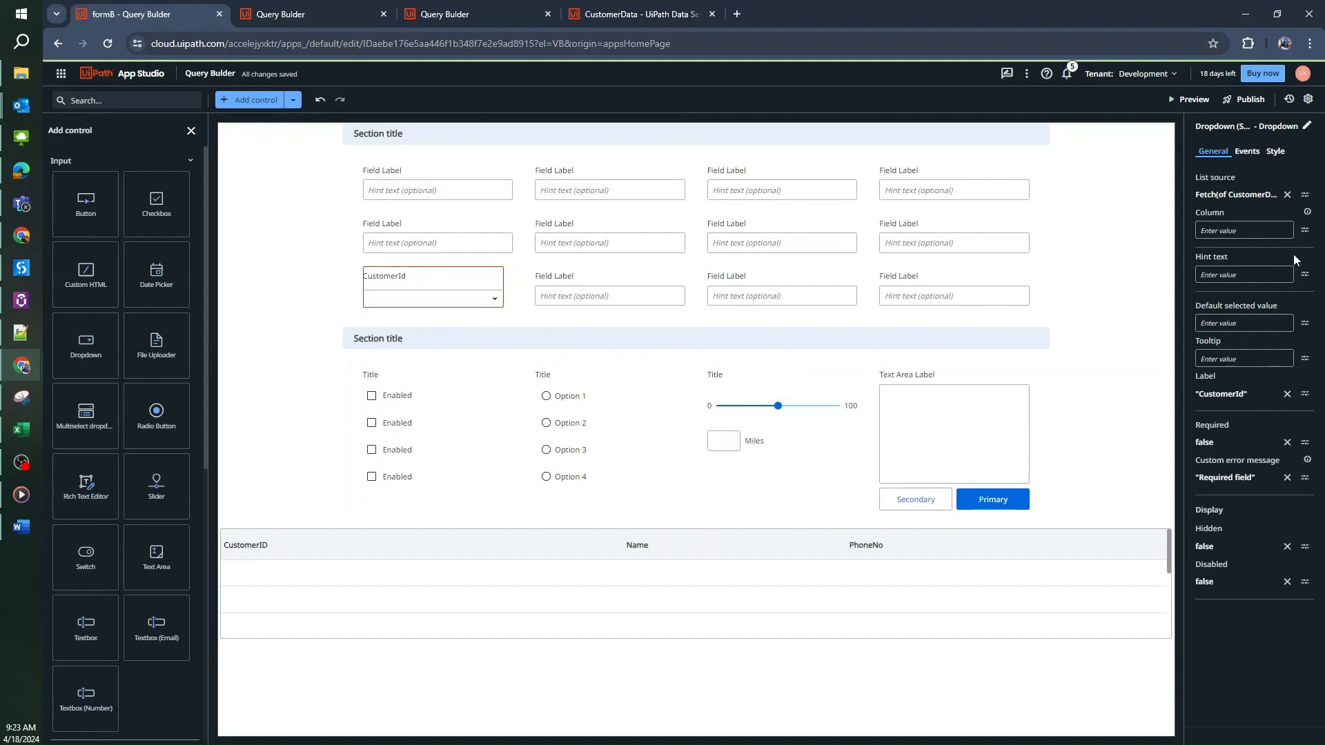
# Set the dropdown's Column property to 'CustomerID' and run a preview of the form
pyautogui.click(1251, 230)
pyautogui.write('"CustomerID')
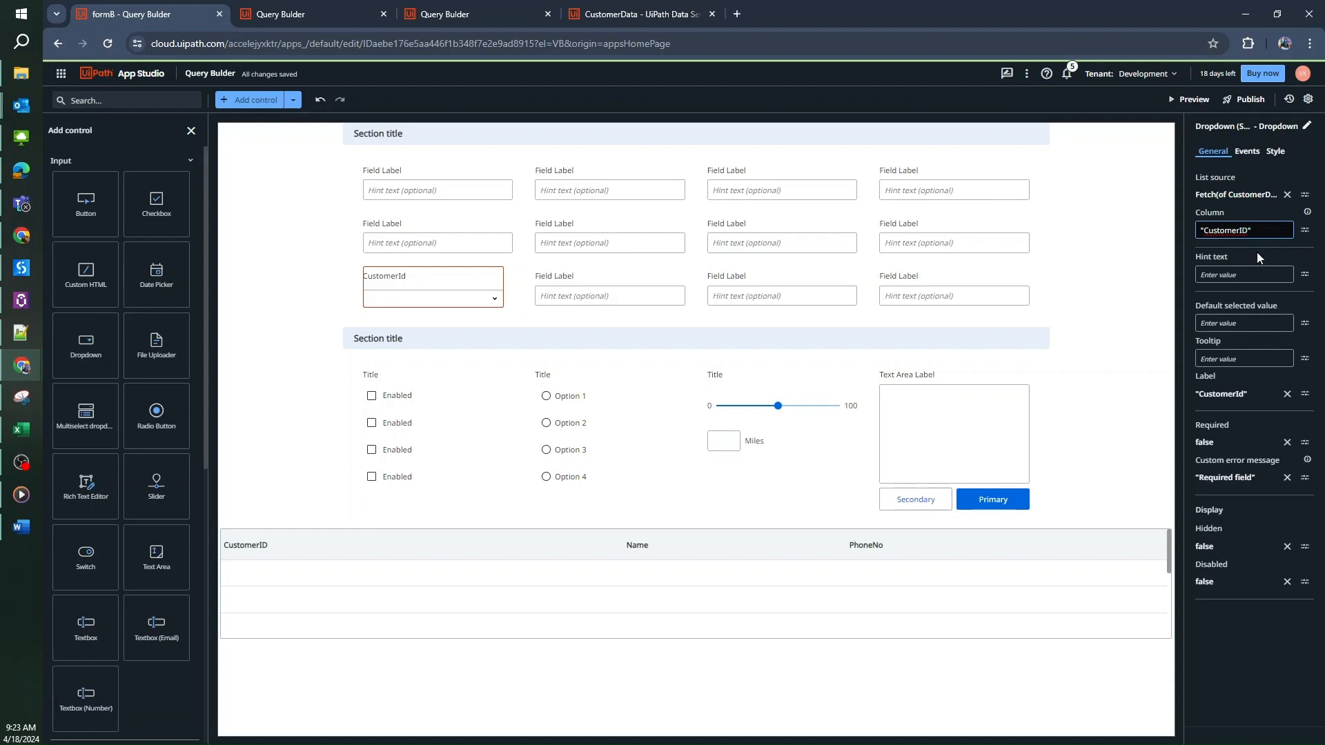
pyautogui.click(1243, 639)
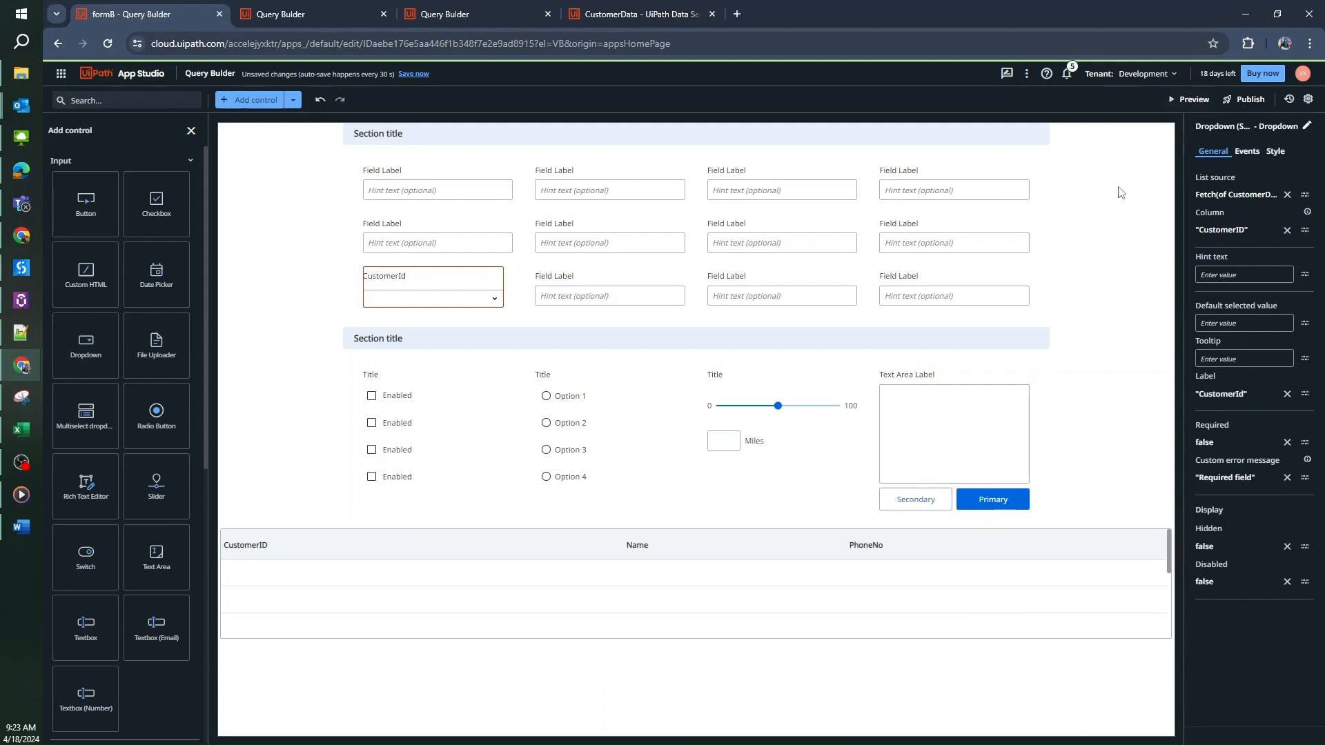
pyautogui.click(1193, 100)
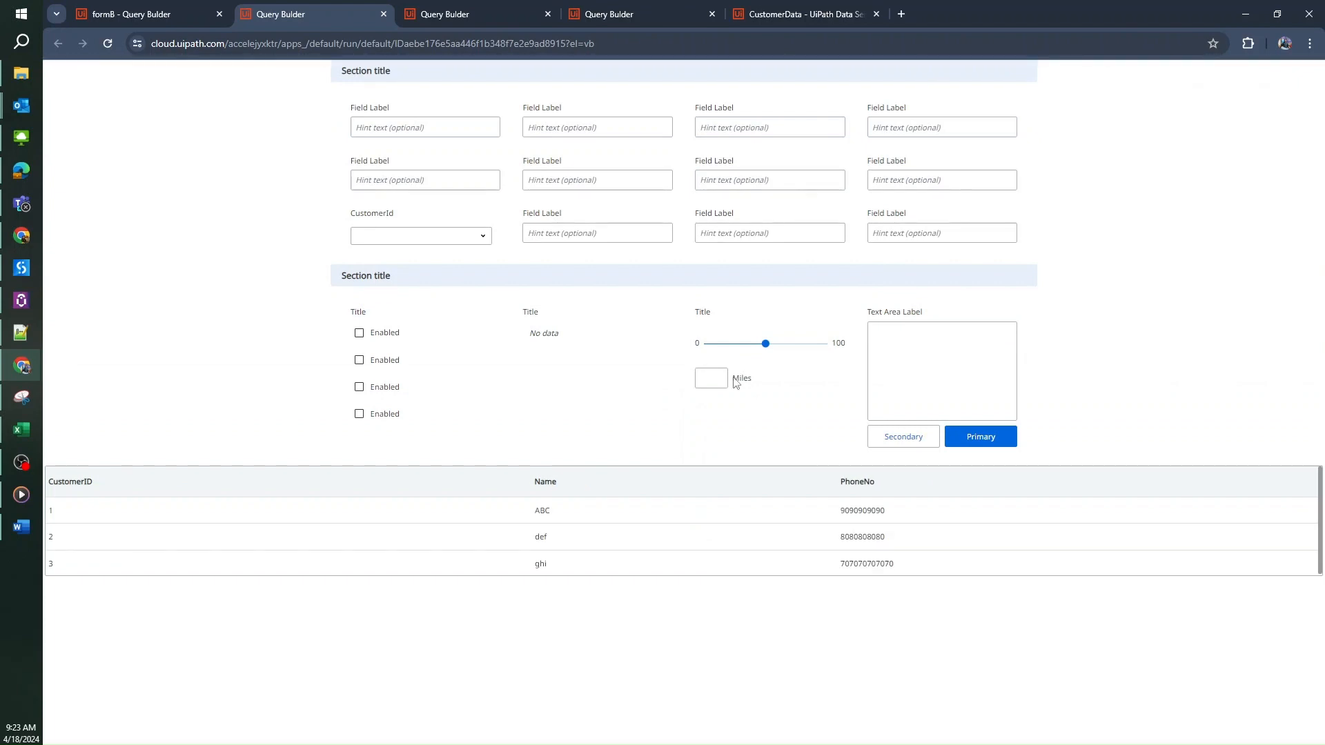
# Expand the previewed CustomerId dropdown to confirm it lists customer IDs 1, 2 and 3
pyautogui.click(483, 236)
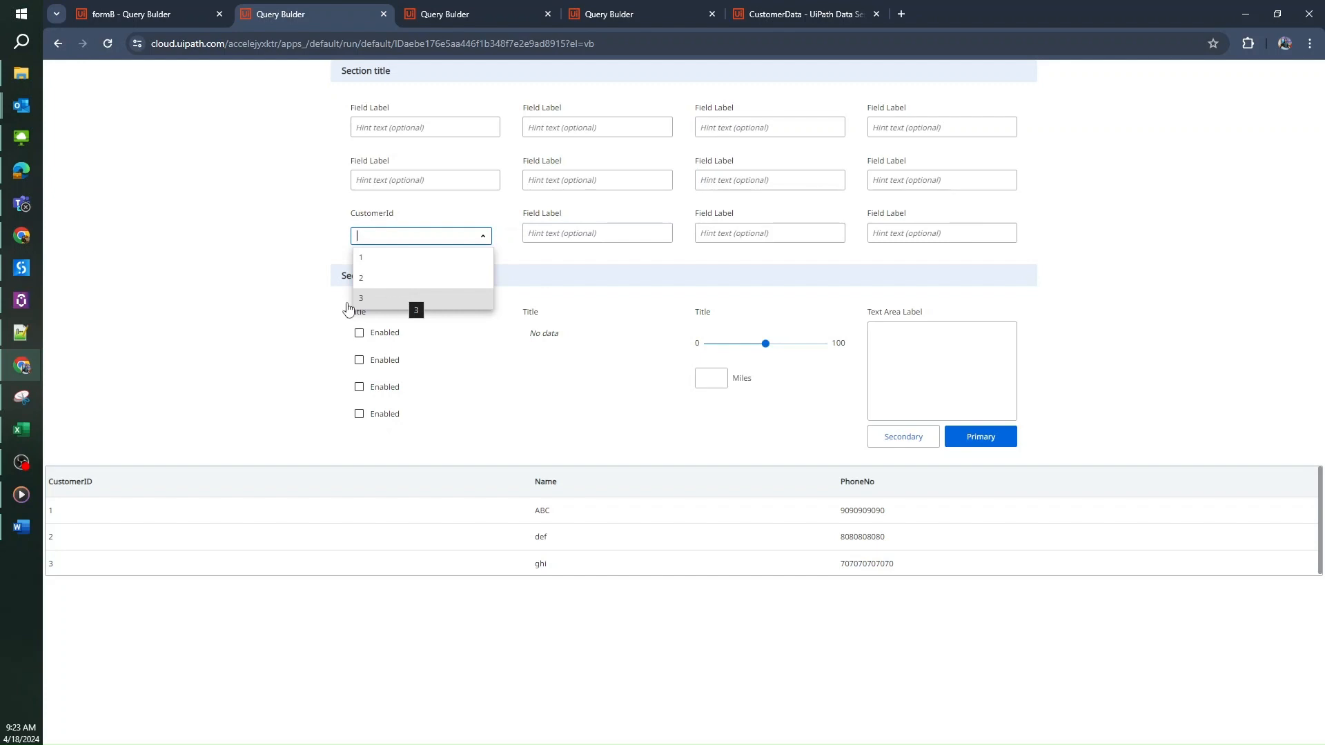
# Switch back to the form8 designer in App Studio
pyautogui.click(159, 21)
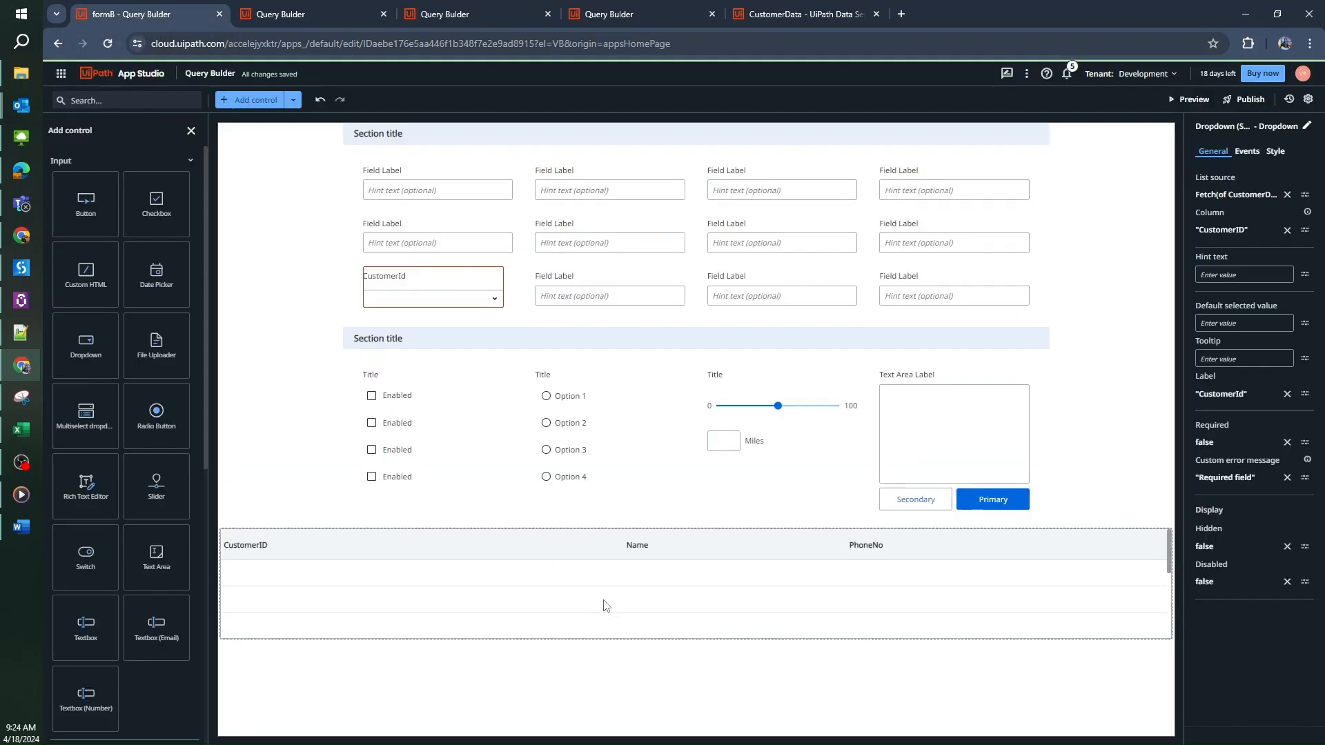